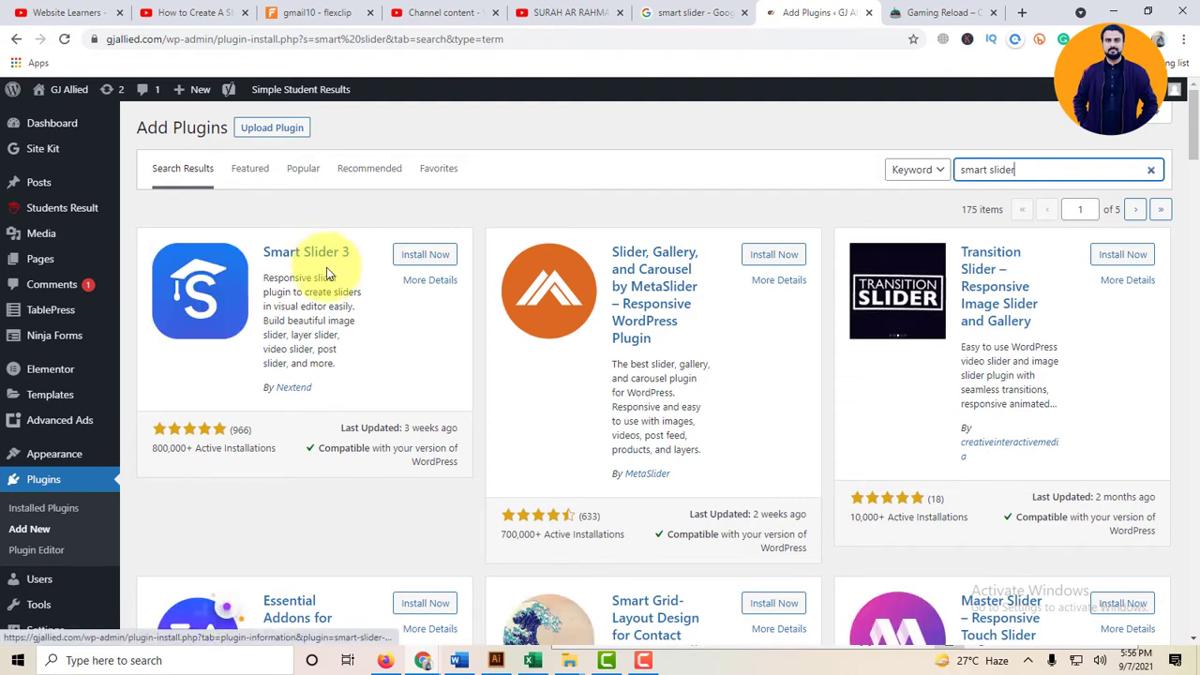
Step: Install and activate the Smart Slider 3 plugin by Nextend
{"action": "left_click", "coordinate": [410, 261]}
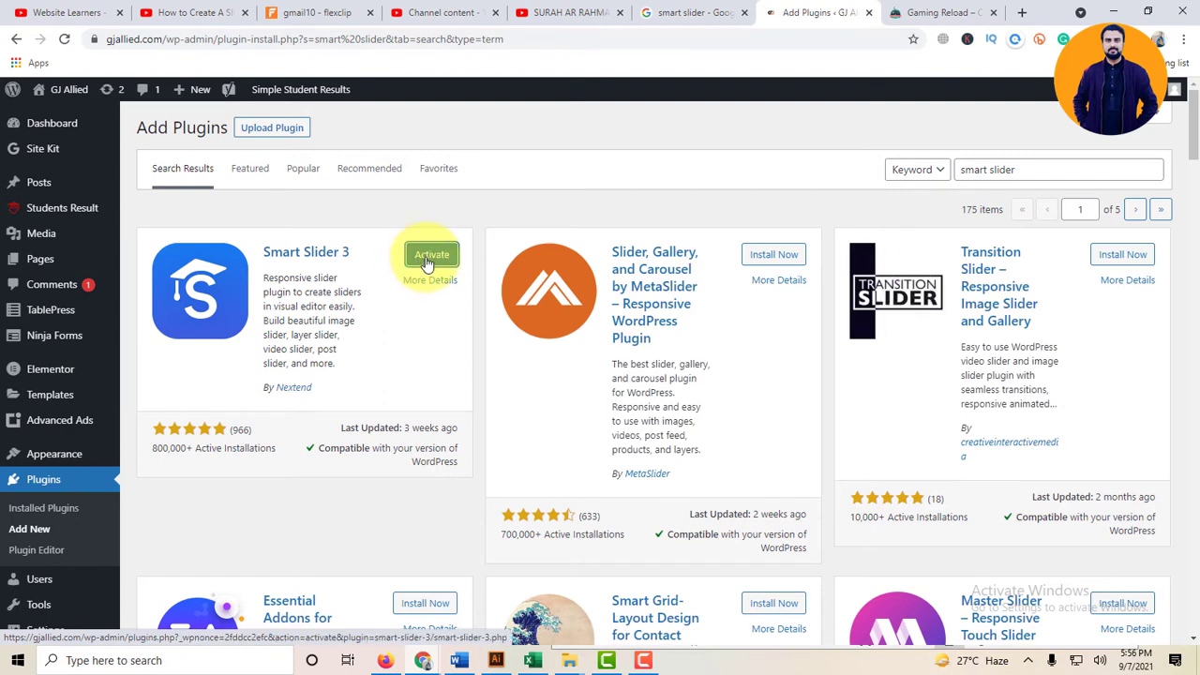
{"action": "left_click", "coordinate": [426, 264]}
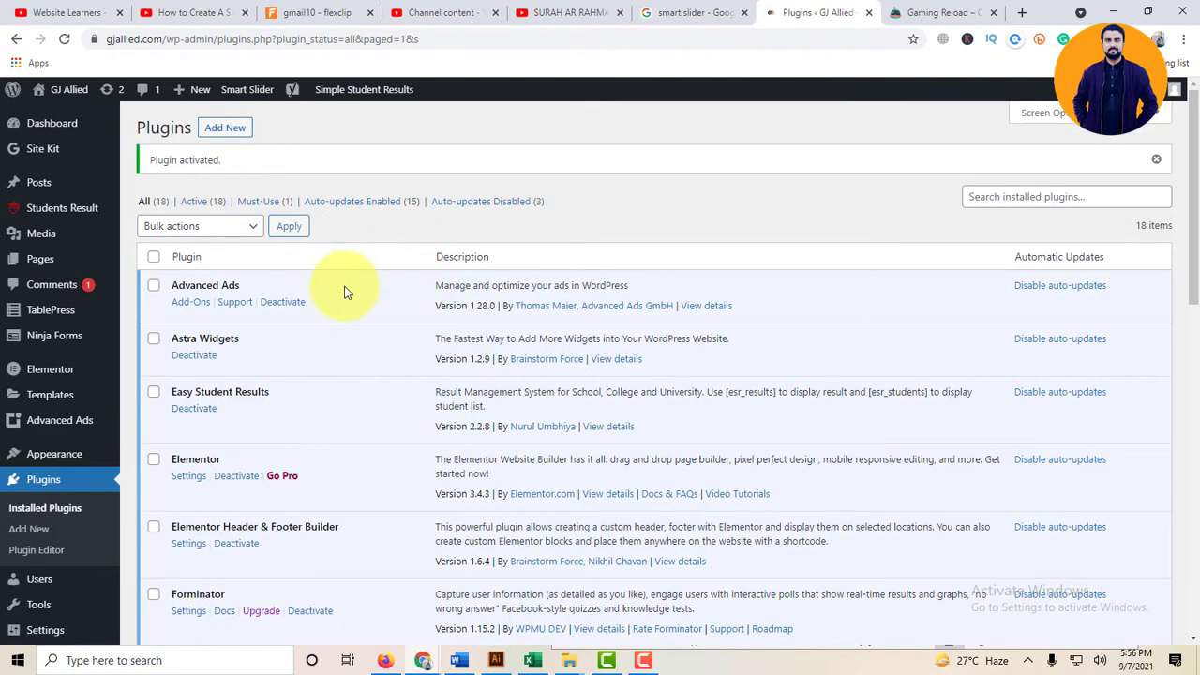
Step: Open the Smart Slider dashboard and continue past its welcome page to the project overview
{"action": "scroll", "coordinate": [42, 441], "scroll_direction": "down", "scroll_amount": 4}
{"action": "scroll", "coordinate": [42, 450], "scroll_direction": "down", "scroll_amount": 4}
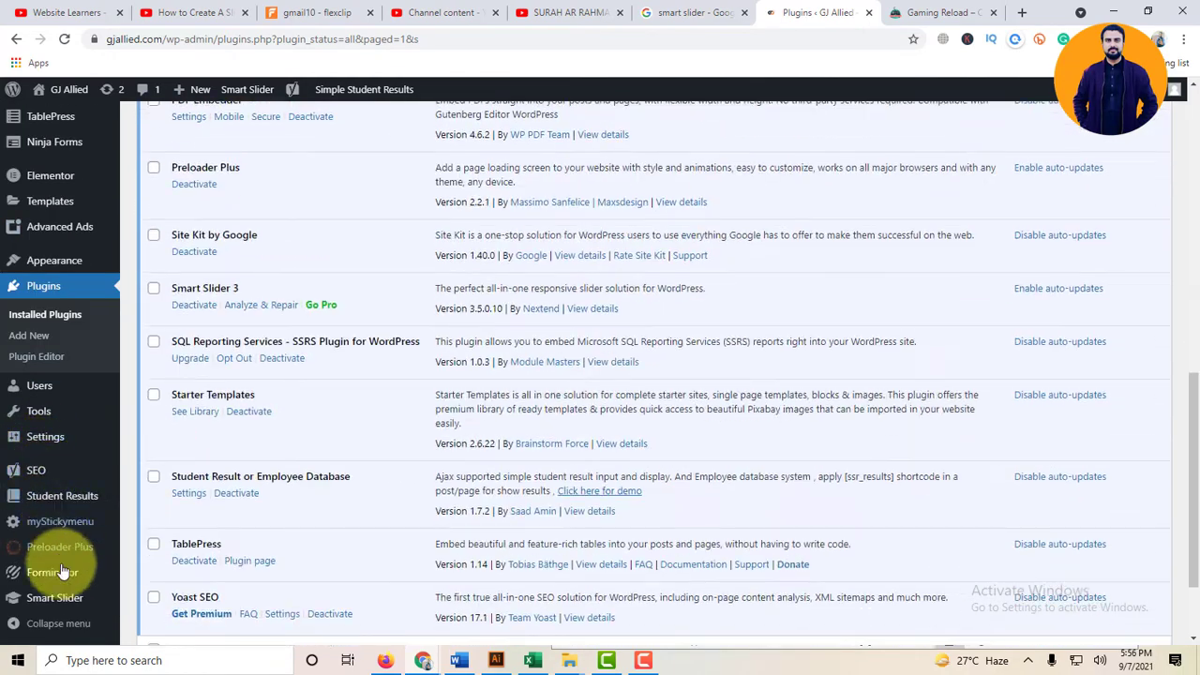
{"action": "mouse_move", "coordinate": [56, 597]}
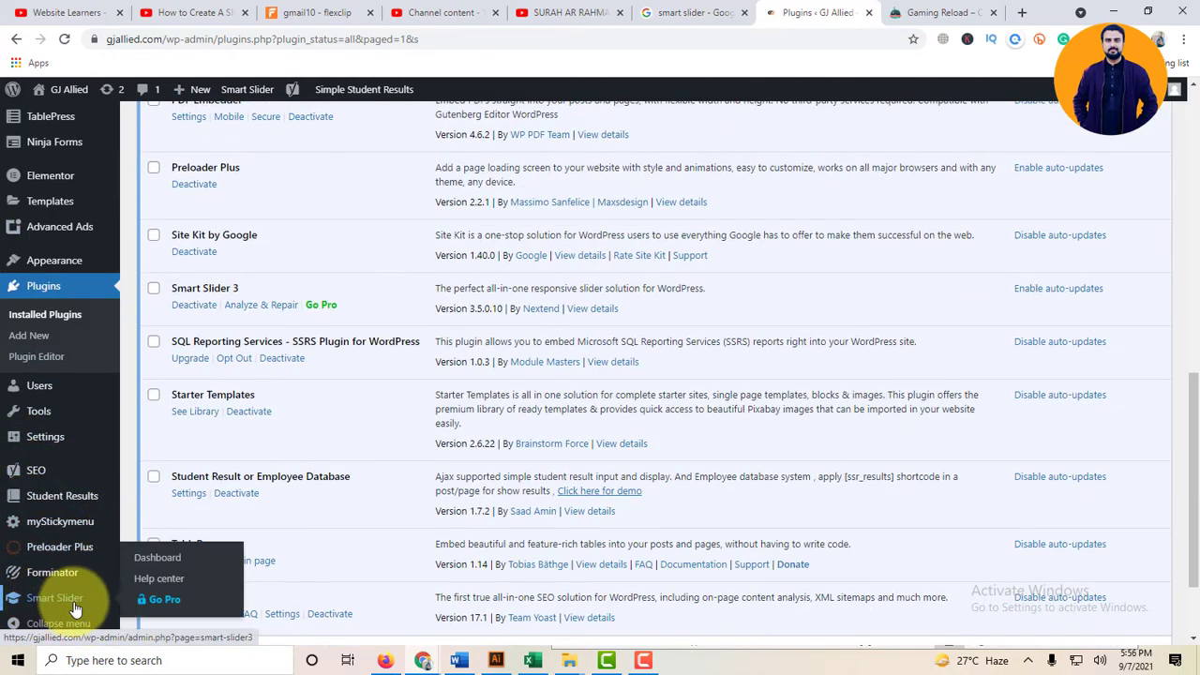
{"action": "left_click", "coordinate": [153, 560]}
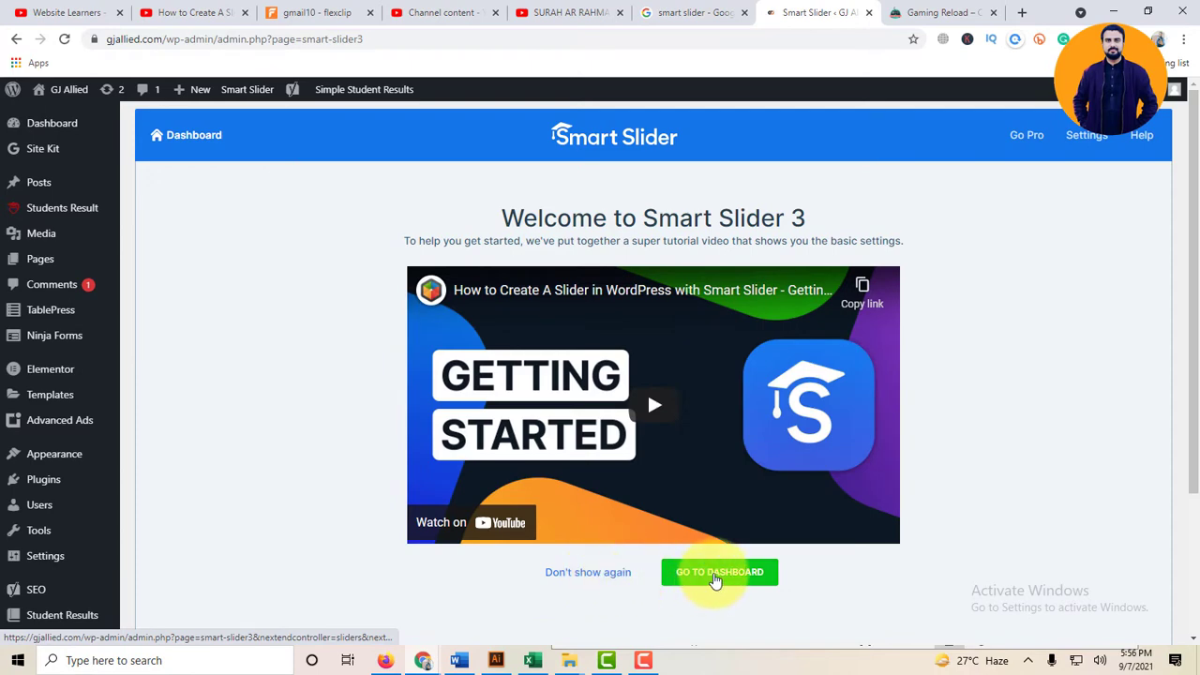
{"action": "left_click", "coordinate": [714, 580]}
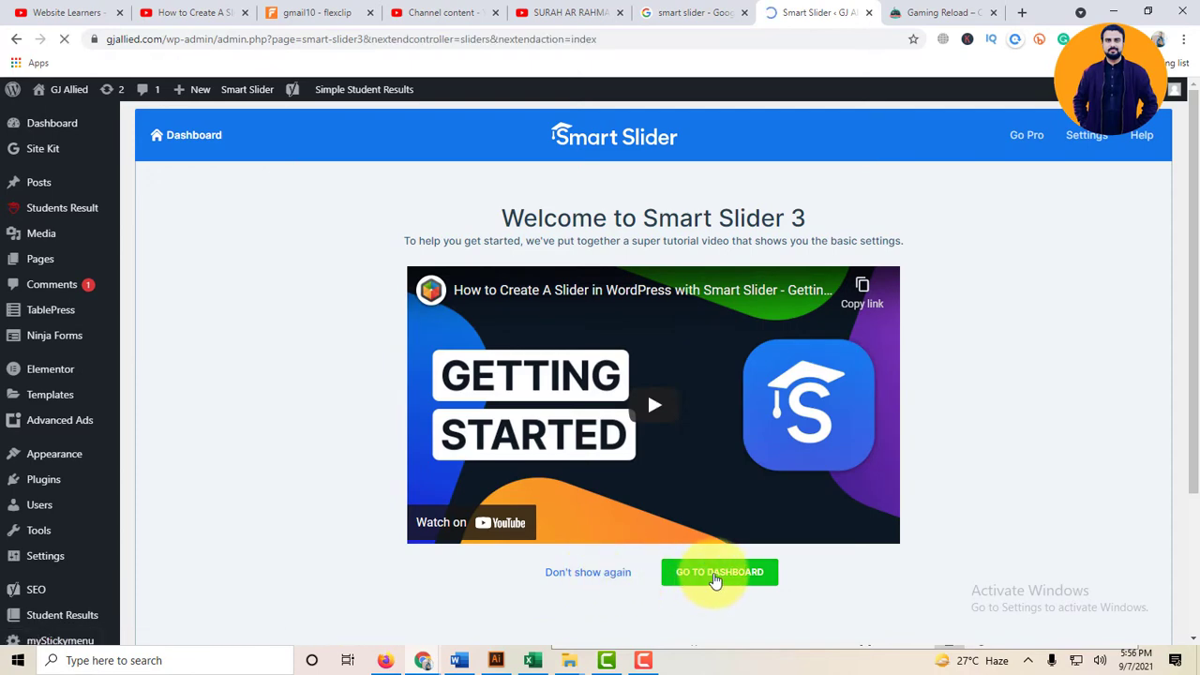
Step: Start a new Smart Slider project from a template to open the template library
{"action": "scroll", "coordinate": [349, 389], "scroll_direction": "down", "scroll_amount": 1}
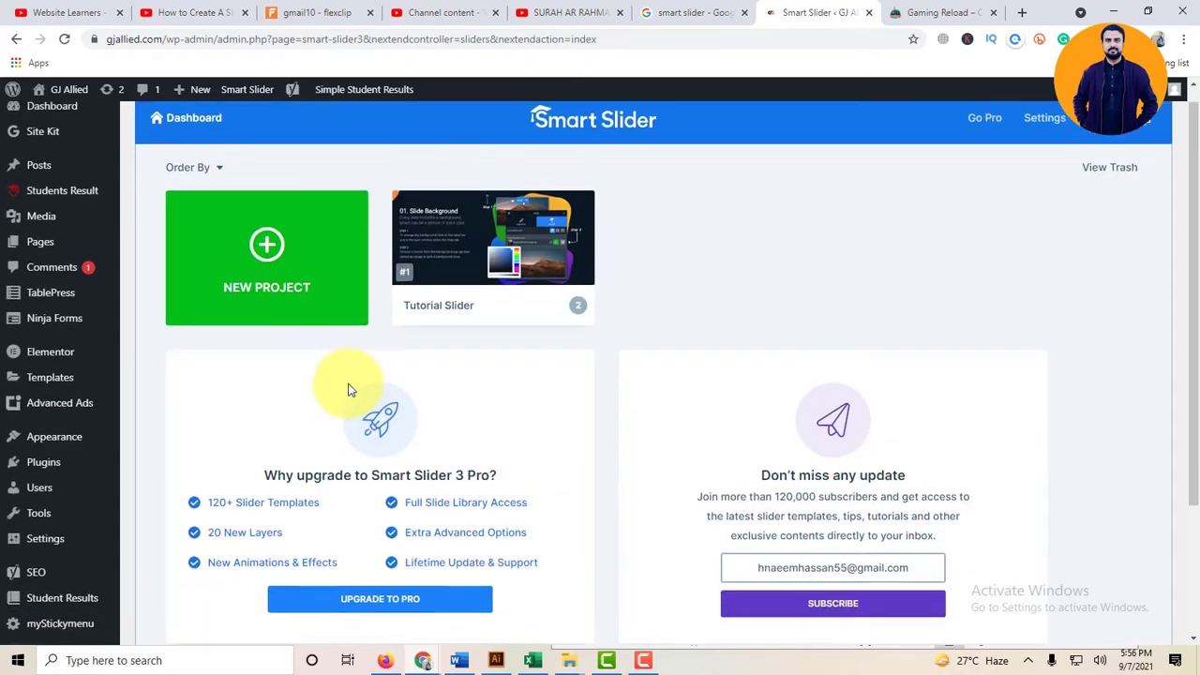
{"action": "scroll", "coordinate": [349, 389], "scroll_direction": "down", "scroll_amount": 2}
{"action": "scroll", "coordinate": [348, 389], "scroll_direction": "up", "scroll_amount": 2}
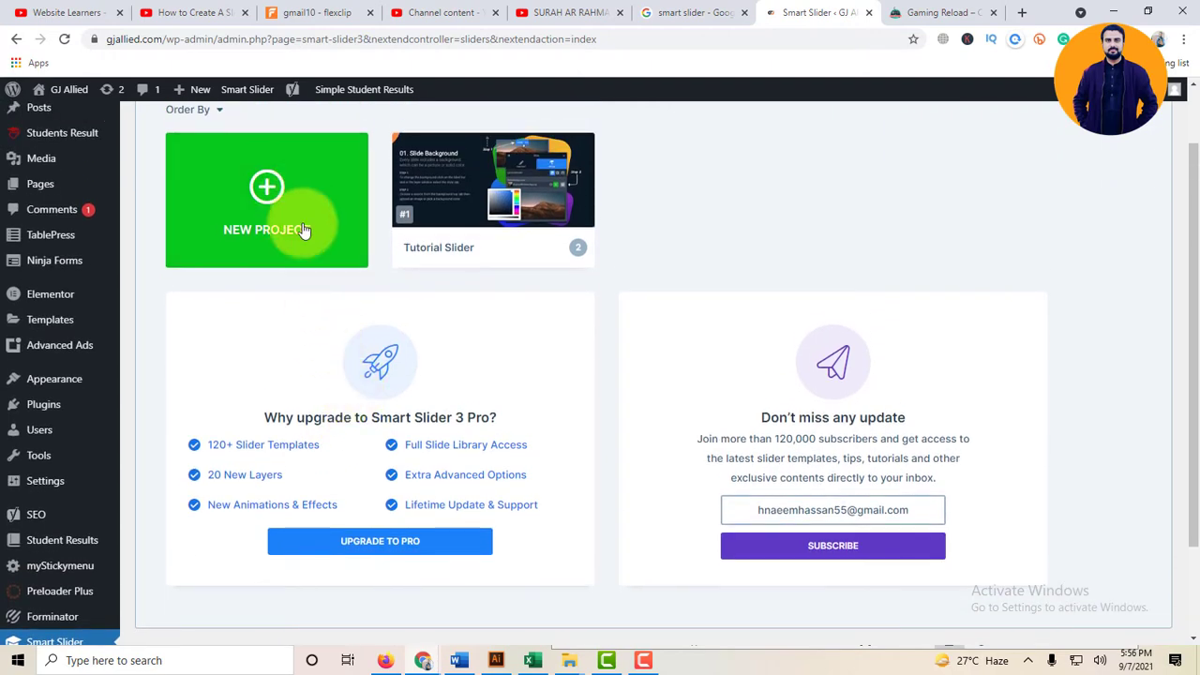
{"action": "scroll", "coordinate": [282, 244], "scroll_direction": "up", "scroll_amount": 1}
{"action": "left_click", "coordinate": [271, 264]}
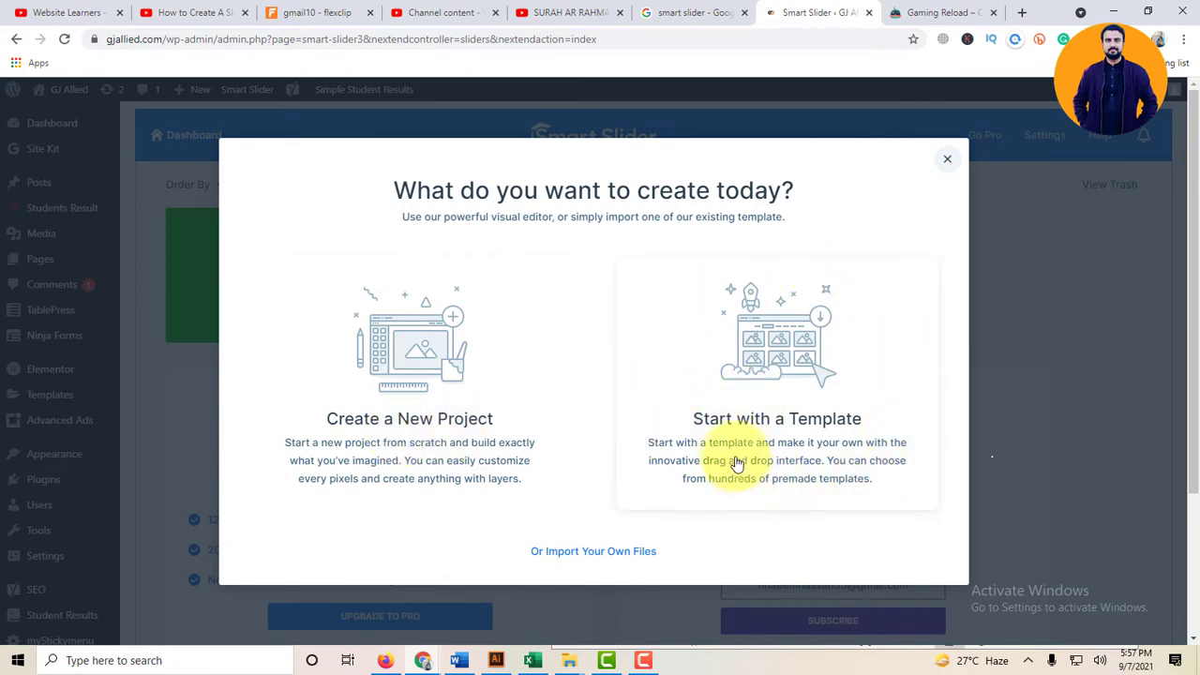
{"action": "left_click", "coordinate": [790, 387]}
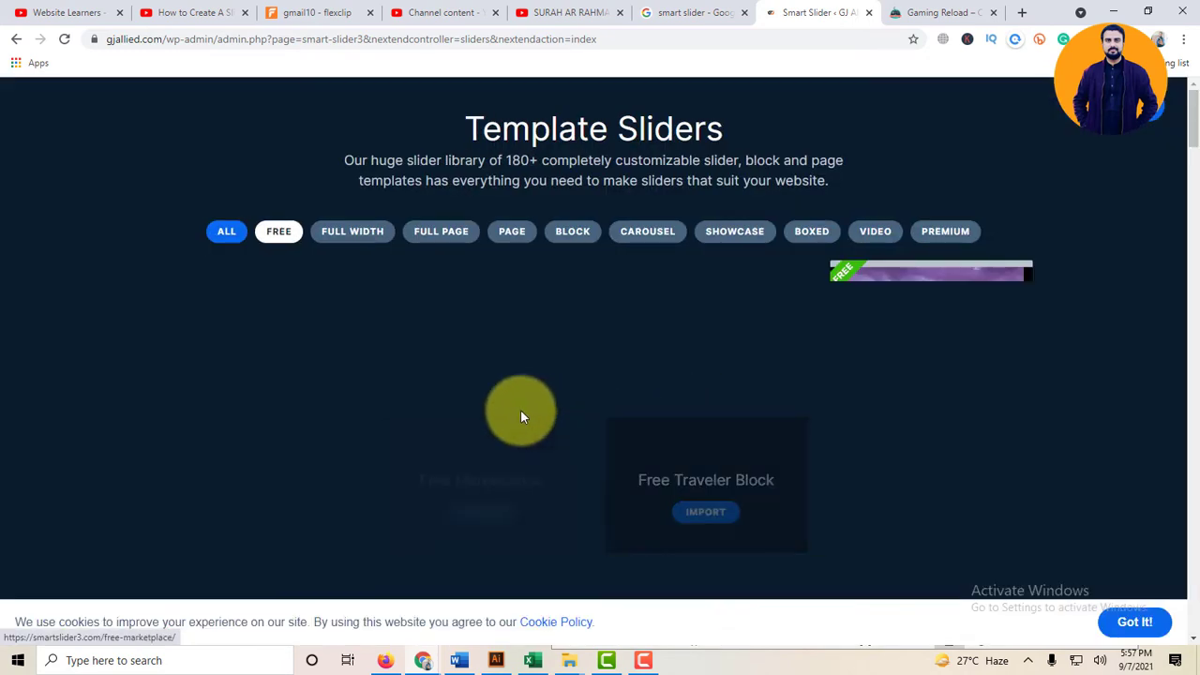
Step: Filter the template library to free sliders and import the Gradient Slider template
{"action": "mouse_move", "coordinate": [314, 313]}
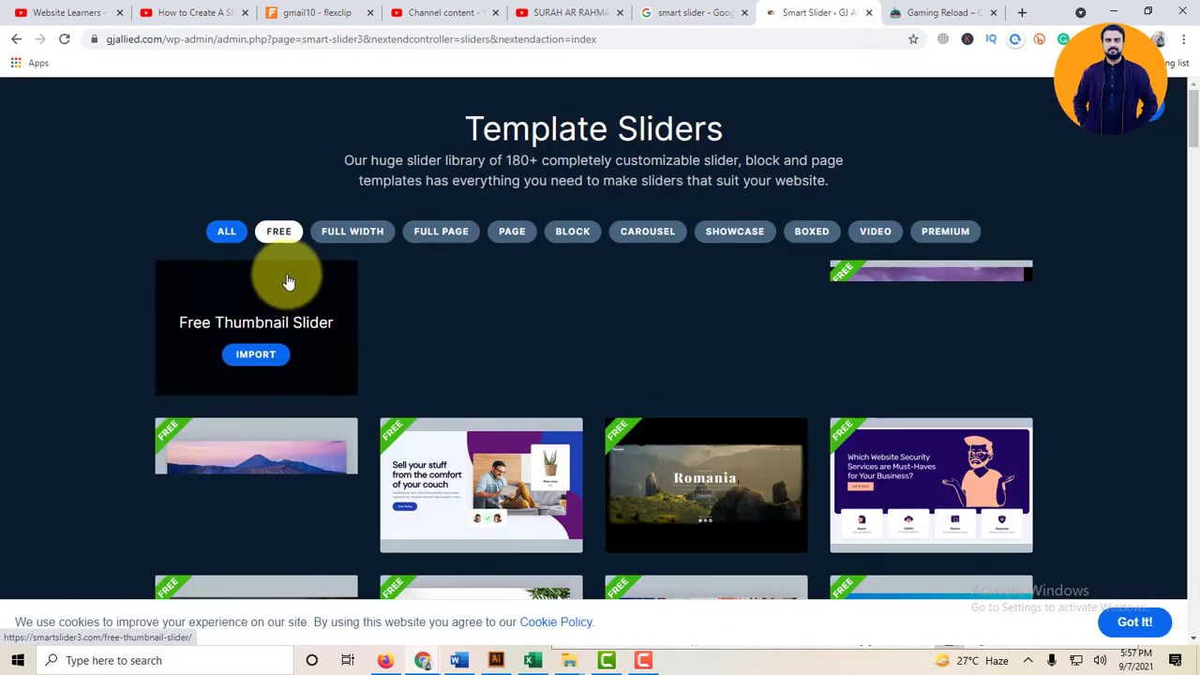
{"action": "mouse_move", "coordinate": [926, 358]}
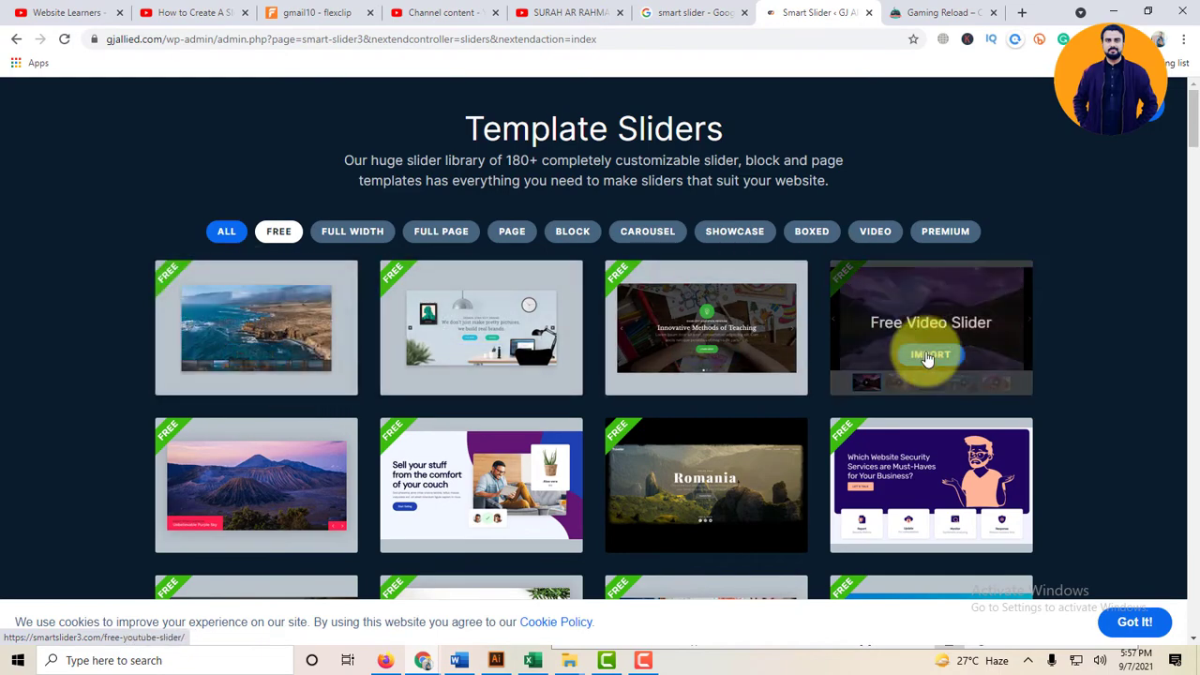
{"action": "scroll", "coordinate": [959, 549], "scroll_direction": "down", "scroll_amount": 3}
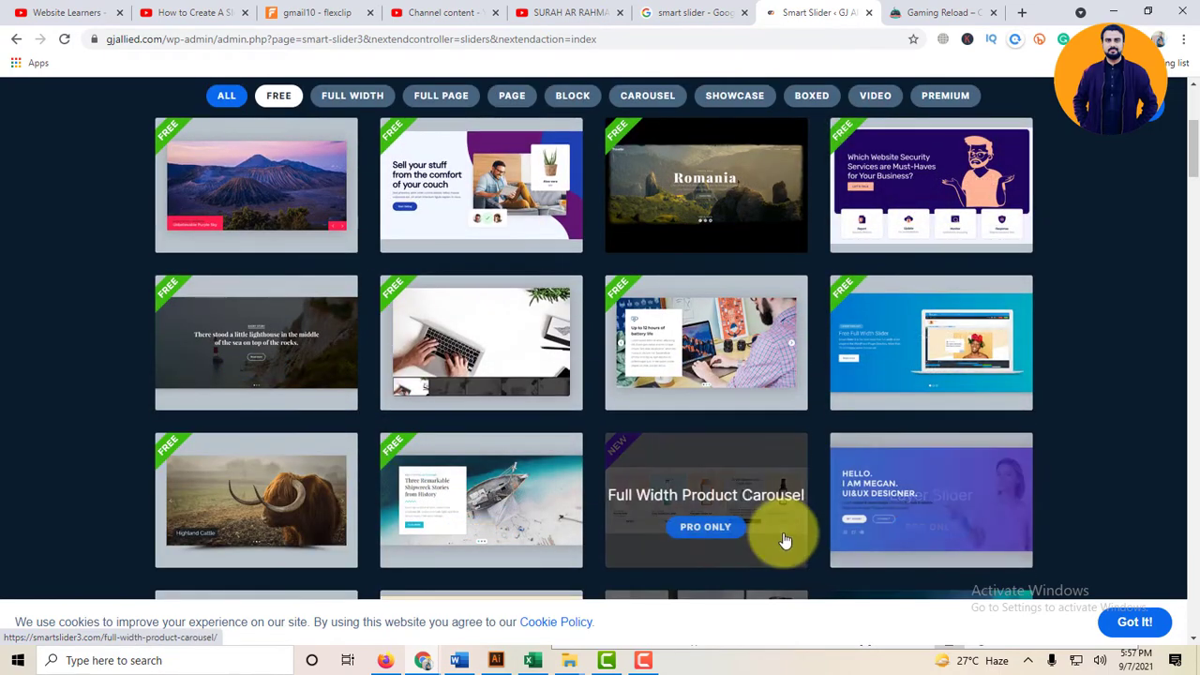
{"action": "scroll", "coordinate": [785, 541], "scroll_direction": "up", "scroll_amount": 3}
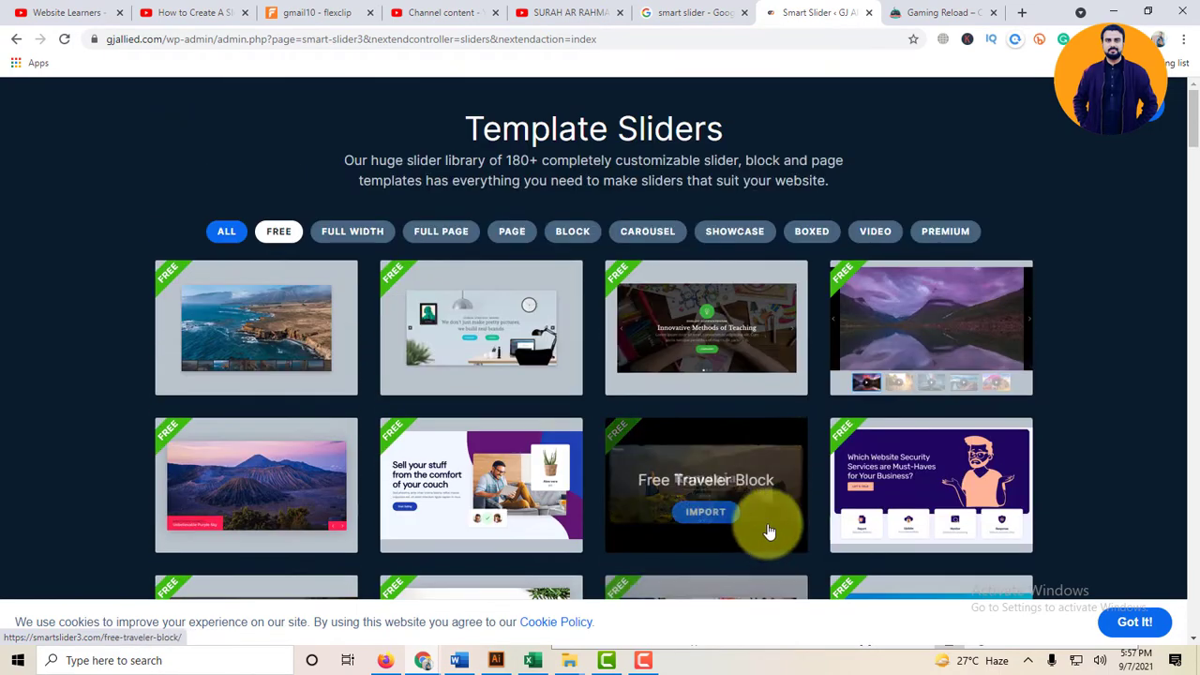
{"action": "left_click", "coordinate": [284, 234]}
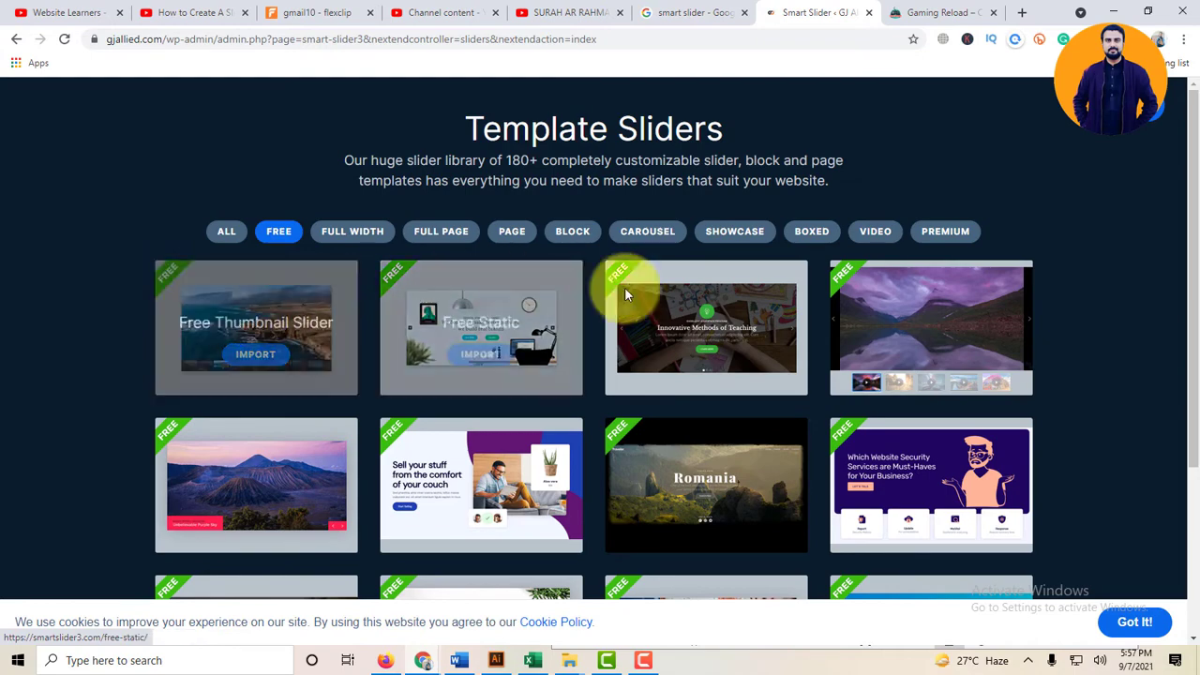
{"action": "scroll", "coordinate": [879, 451], "scroll_direction": "down", "scroll_amount": 2}
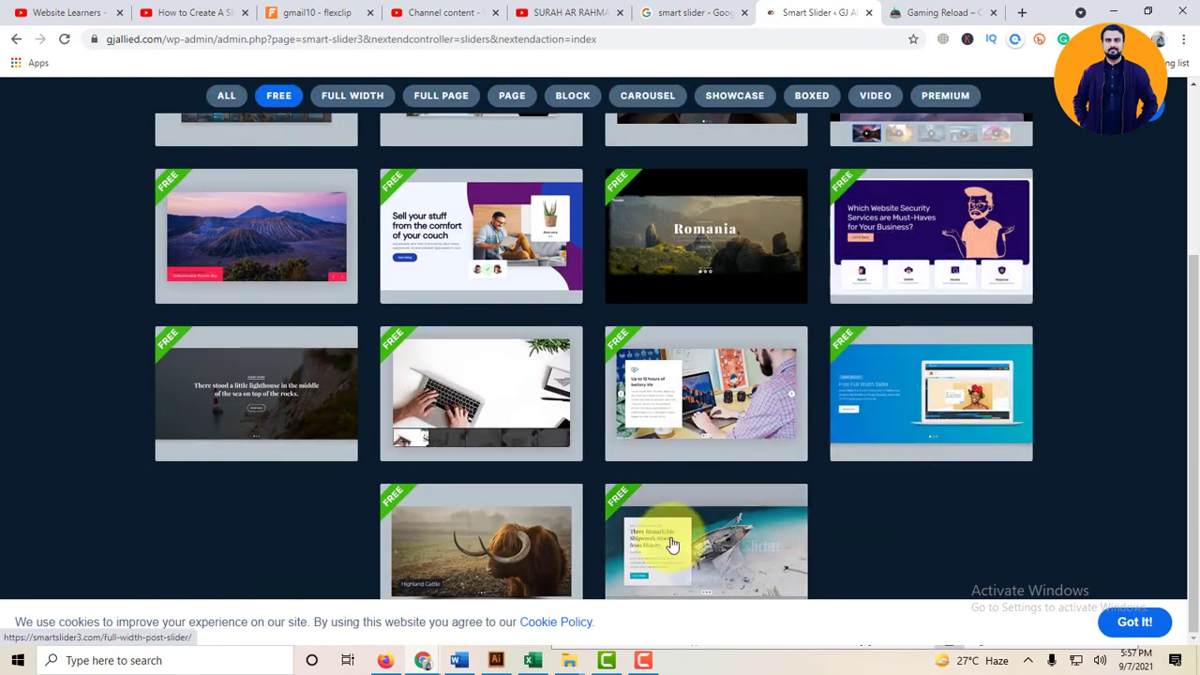
{"action": "scroll", "coordinate": [600, 544], "scroll_direction": "up", "scroll_amount": 2}
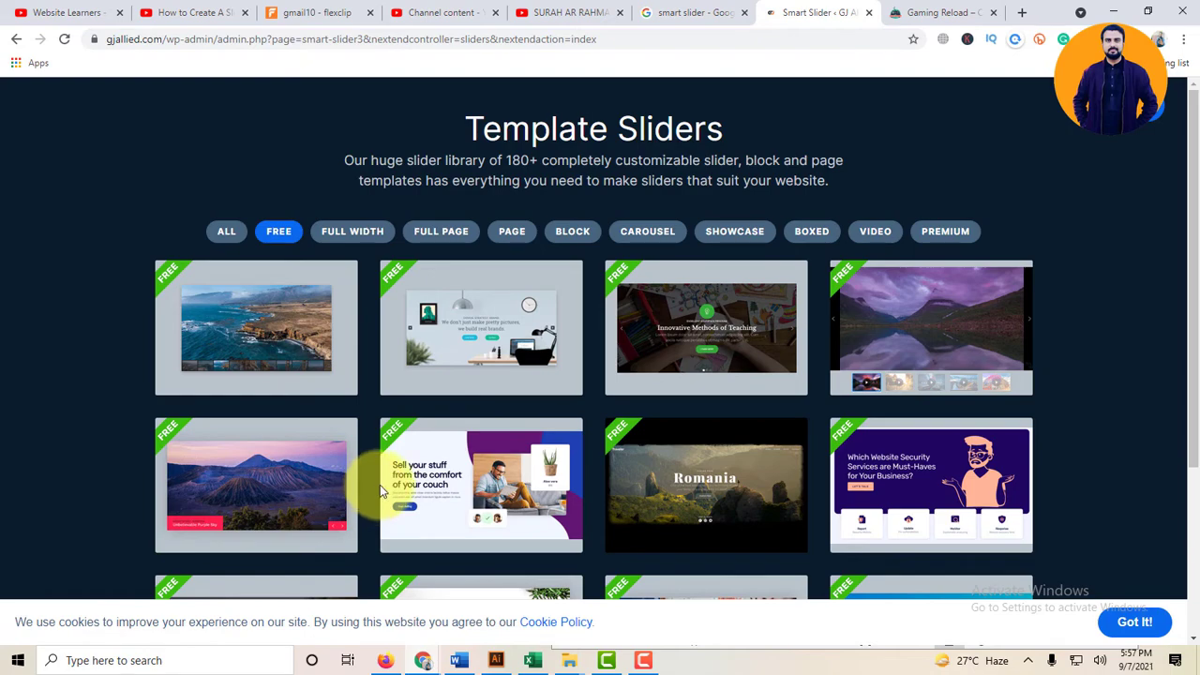
{"action": "scroll", "coordinate": [384, 487], "scroll_direction": "down", "scroll_amount": 3}
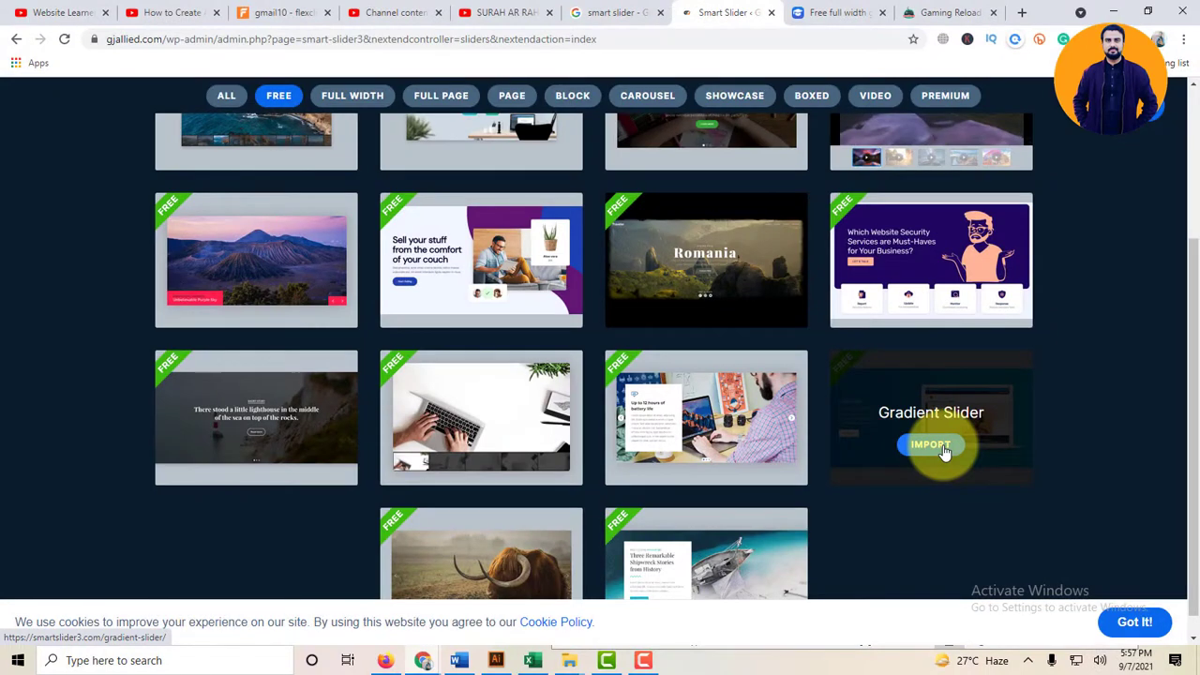
{"action": "left_click", "coordinate": [943, 450]}
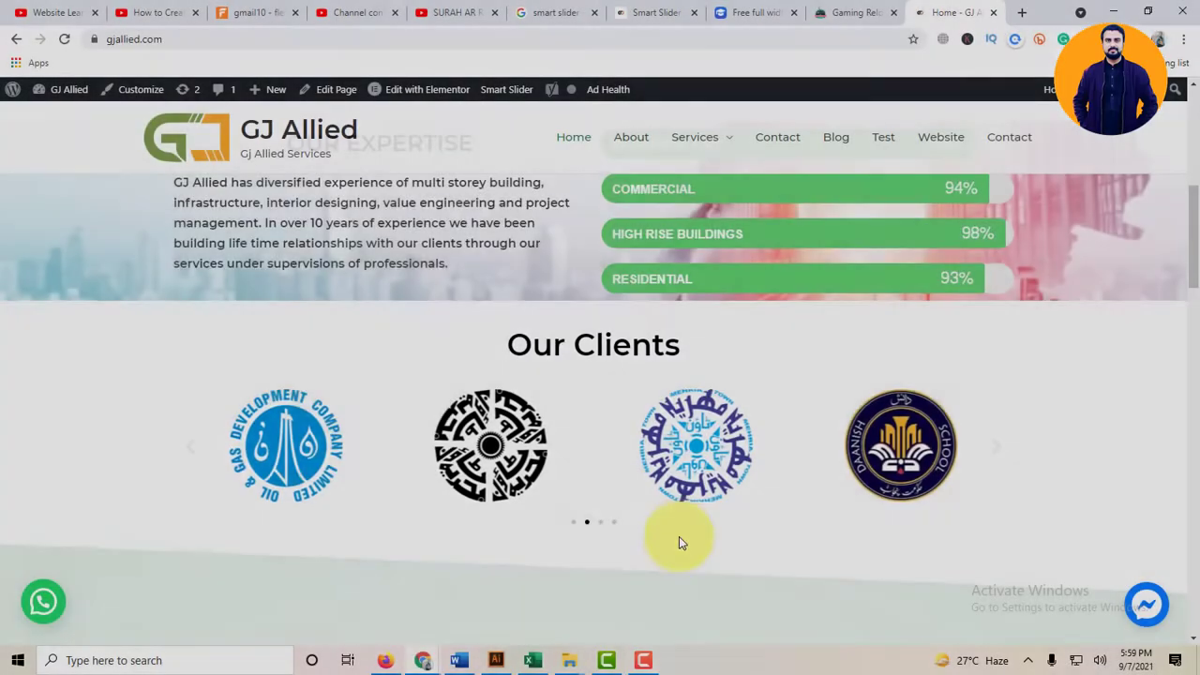
Step: Look over the GJ Allied home page and open it for editing with Elementor
{"action": "scroll", "coordinate": [678, 536], "scroll_direction": "up", "scroll_amount": 4}
{"action": "scroll", "coordinate": [619, 487], "scroll_direction": "up", "scroll_amount": 2}
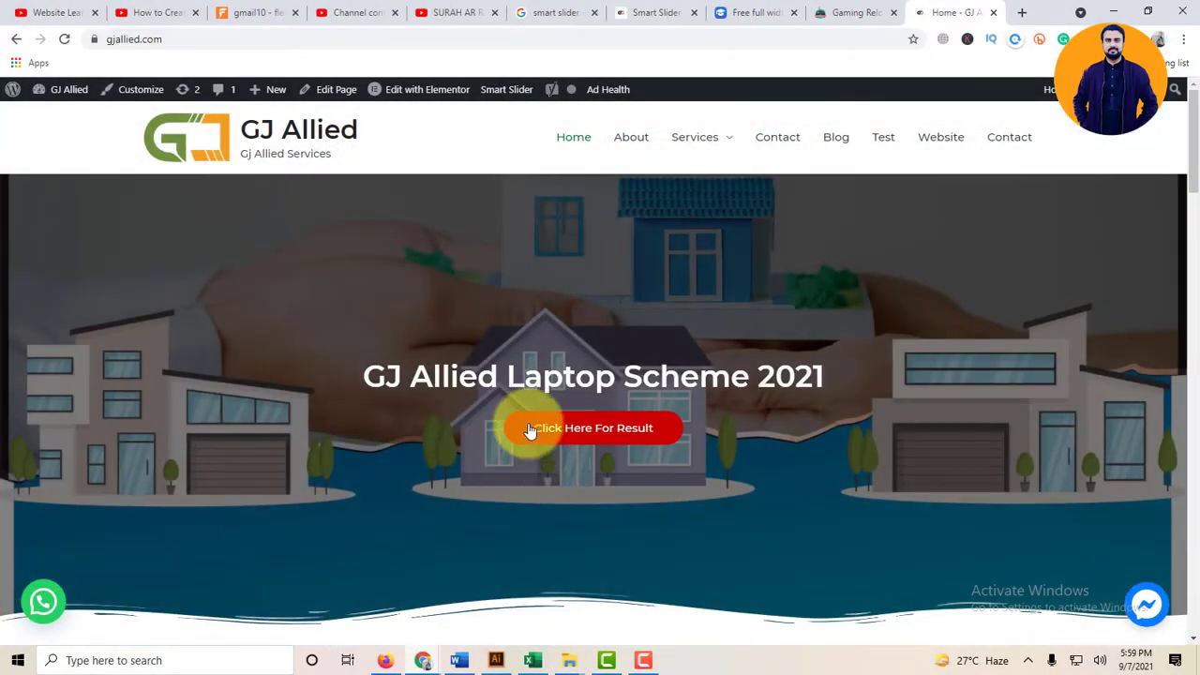
{"action": "scroll", "coordinate": [656, 403], "scroll_direction": "down", "scroll_amount": 2}
{"action": "scroll", "coordinate": [711, 389], "scroll_direction": "up", "scroll_amount": 2}
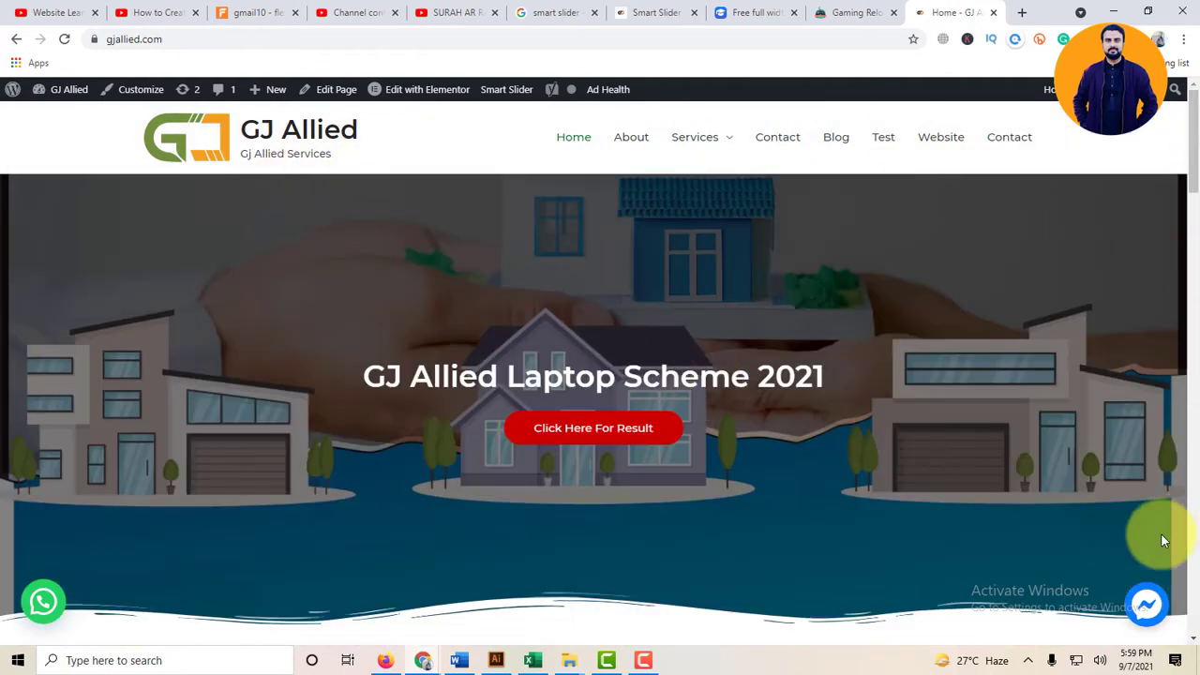
{"action": "mouse_move", "coordinate": [446, 96]}
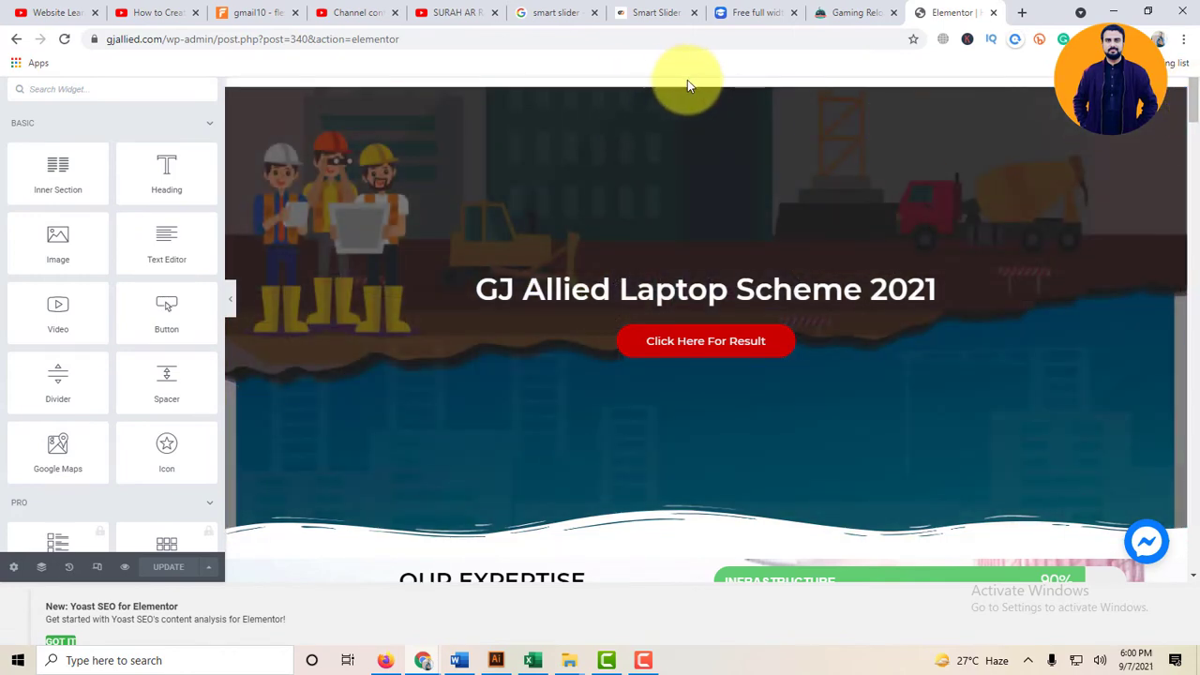
Step: Add a new section above the hero banner, find the slider widgets with "sli", and place the Smart Slider widget in that section
{"action": "mouse_move", "coordinate": [688, 89]}
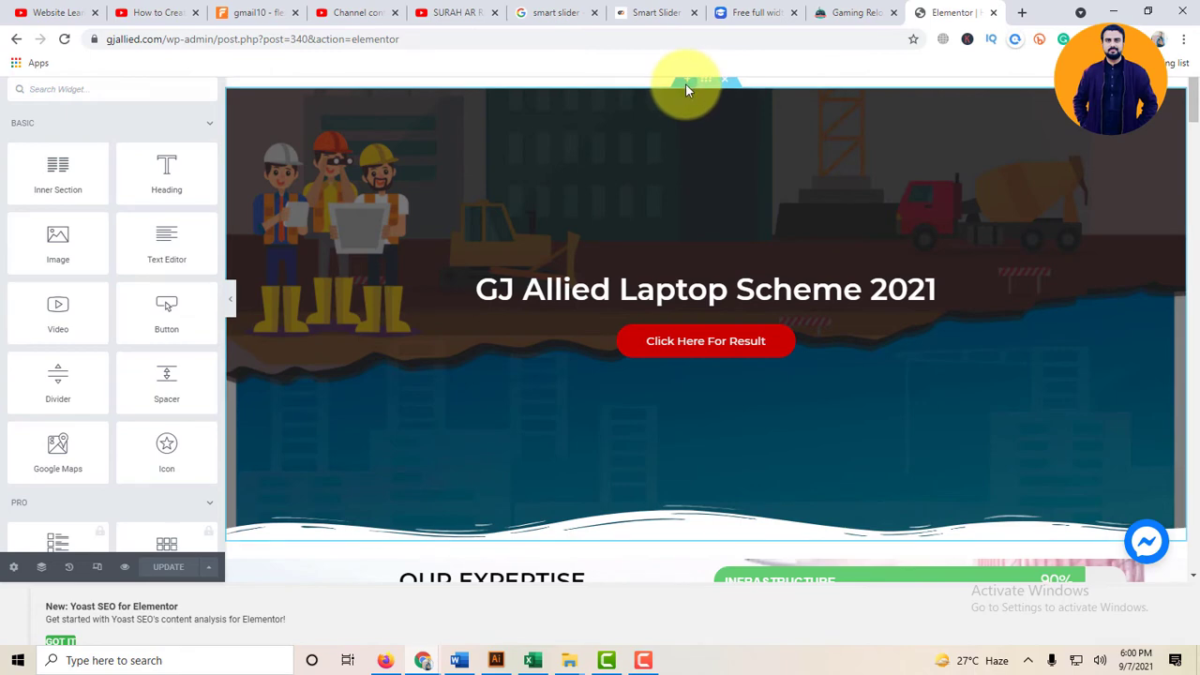
{"action": "left_click", "coordinate": [685, 84]}
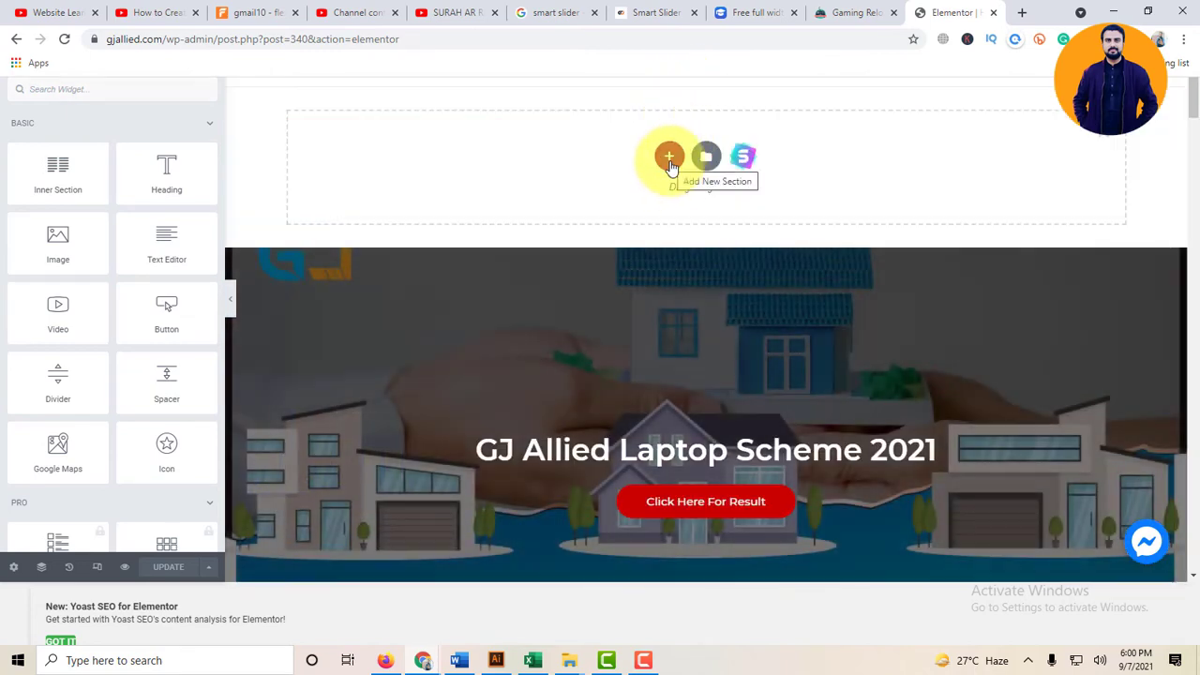
{"action": "left_click", "coordinate": [99, 86]}
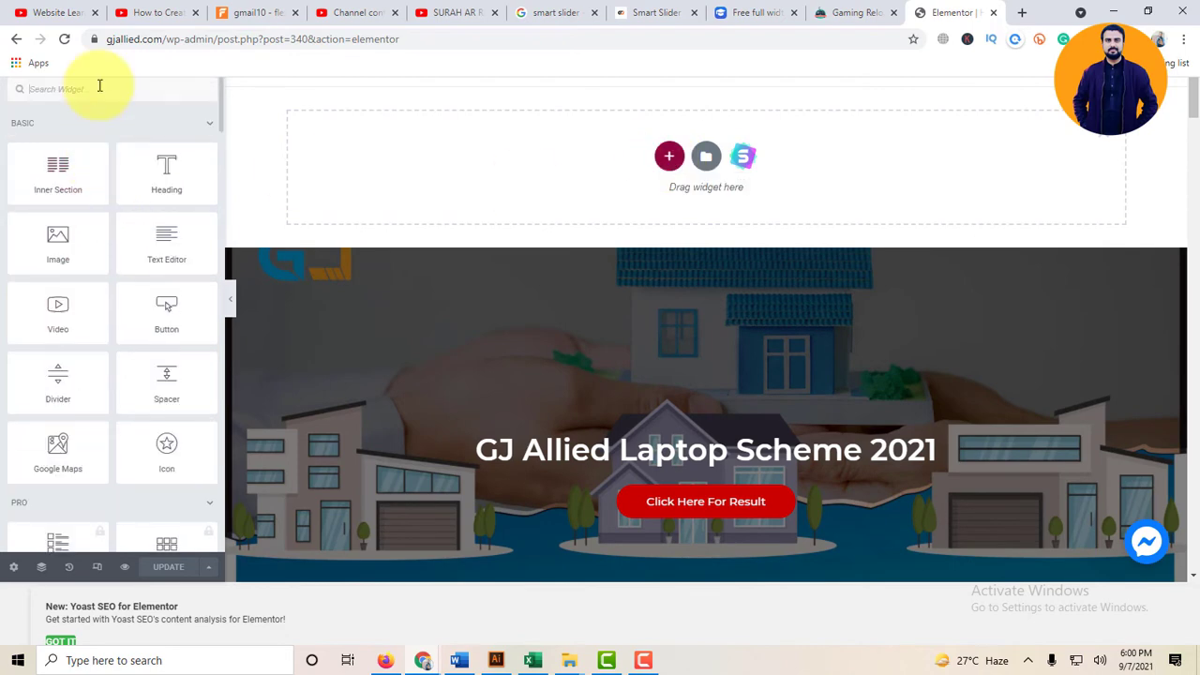
{"action": "type", "text": "sli"}
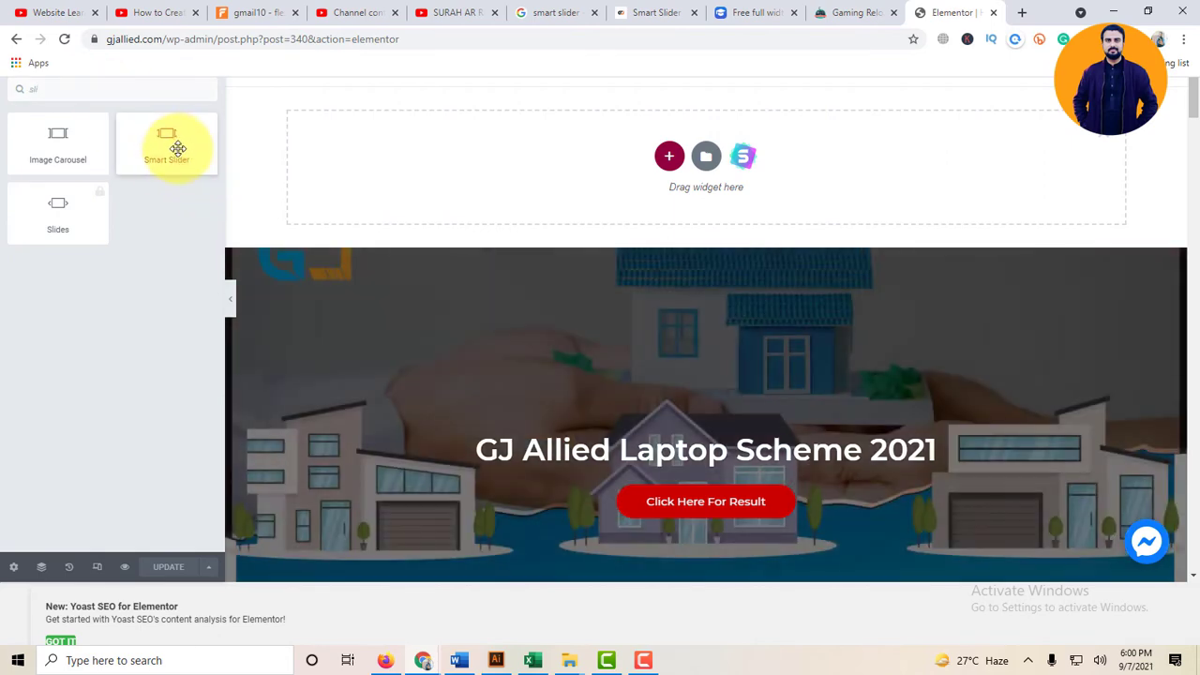
{"action": "left_click_drag", "start_coordinate": [174, 147], "coordinate": [674, 166]}
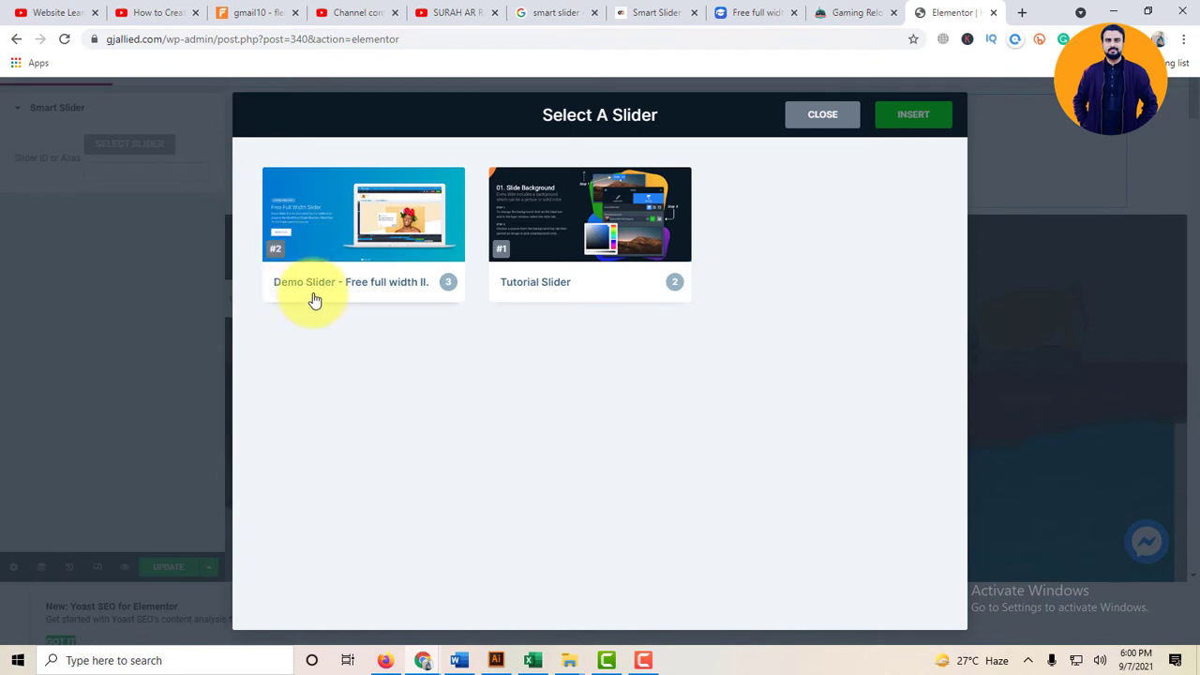
Step: Insert "Demo Slider - Free full width II." into the Smart Slider widget and update the page
{"action": "left_click", "coordinate": [385, 281]}
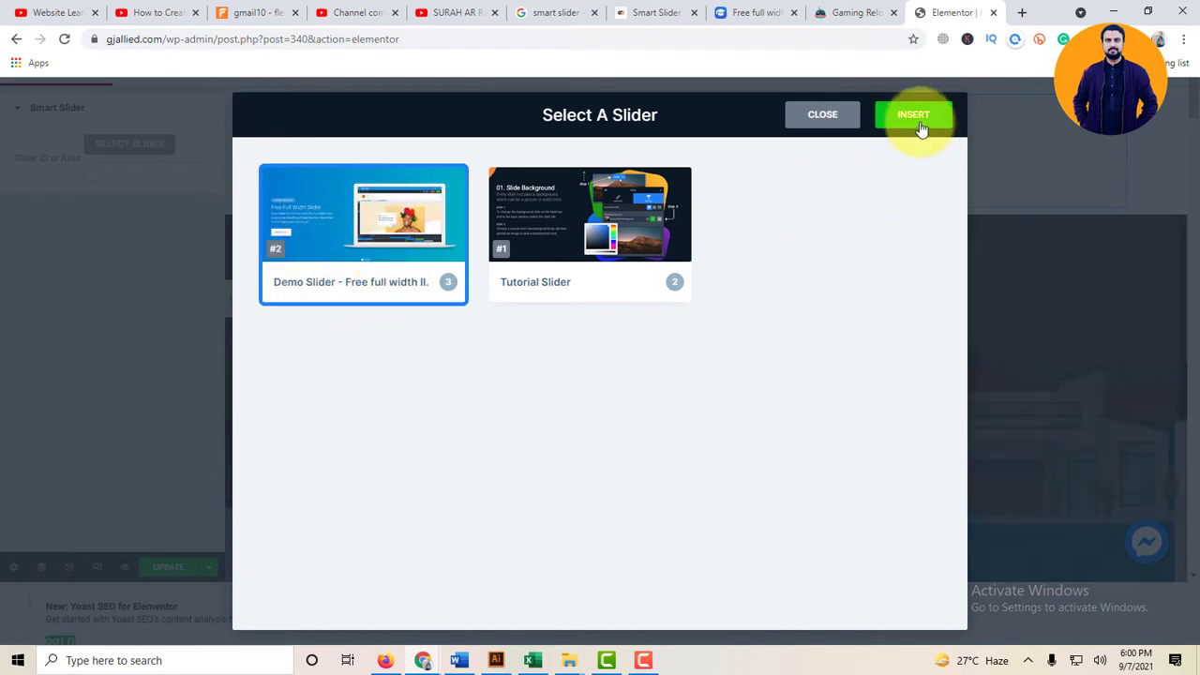
{"action": "left_click", "coordinate": [914, 117]}
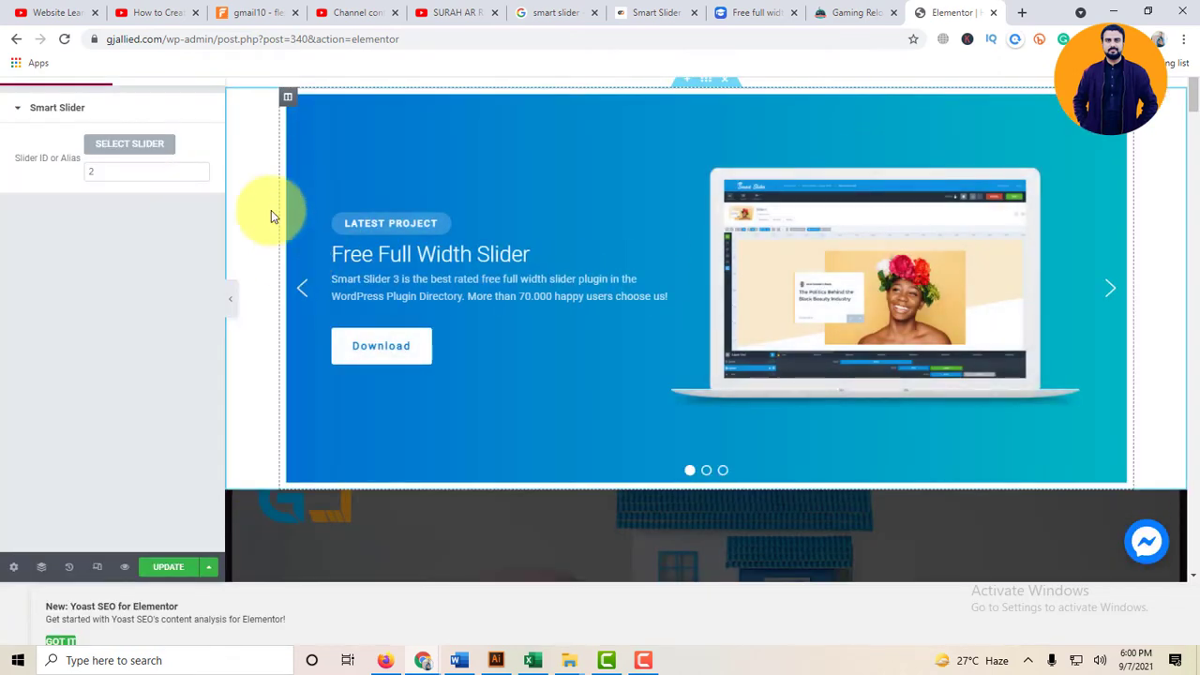
{"action": "left_click", "coordinate": [706, 423]}
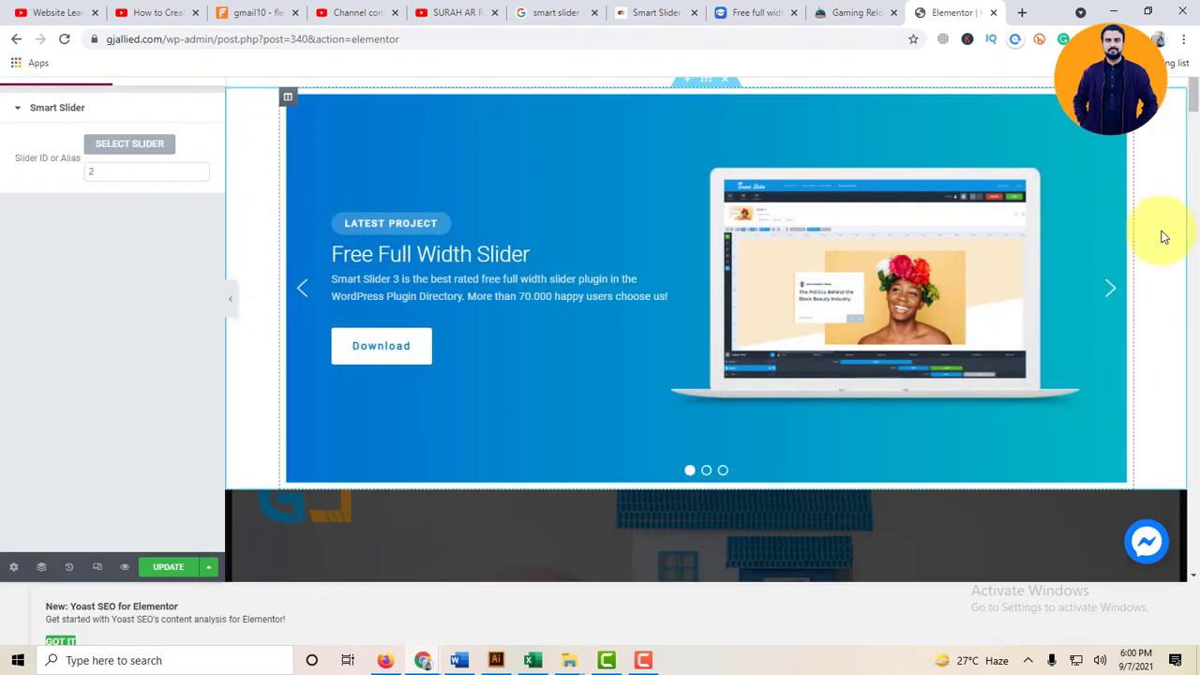
{"action": "left_click_drag", "start_coordinate": [1193, 93], "coordinate": [657, 370]}
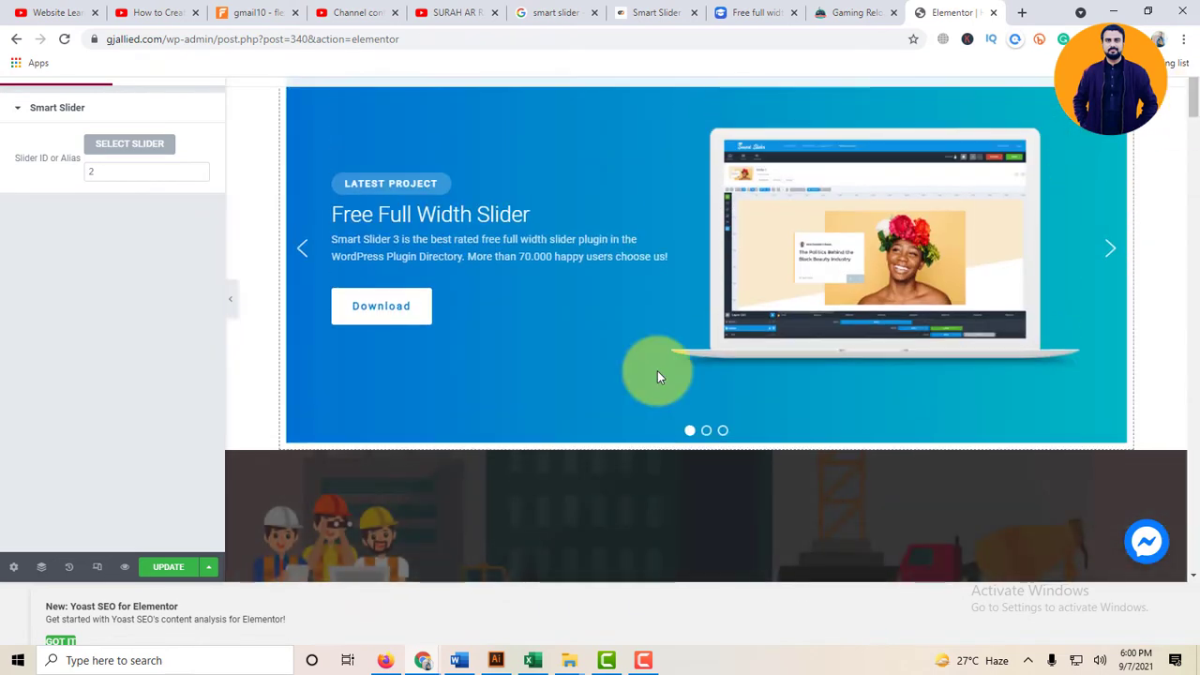
{"action": "left_click", "coordinate": [181, 570]}
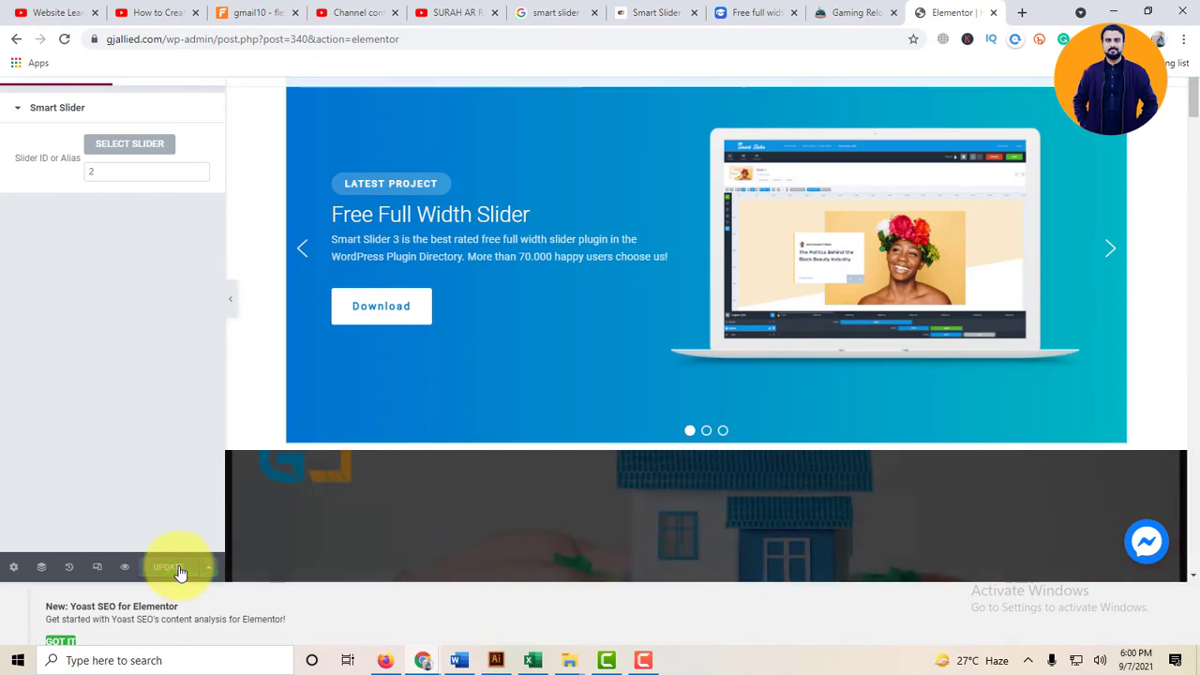
Step: Open gjallied.com in a new browser tab and advance through the home page slider's slides
{"action": "left_click", "coordinate": [1022, 12]}
{"action": "type", "text": "gjallied.com"}
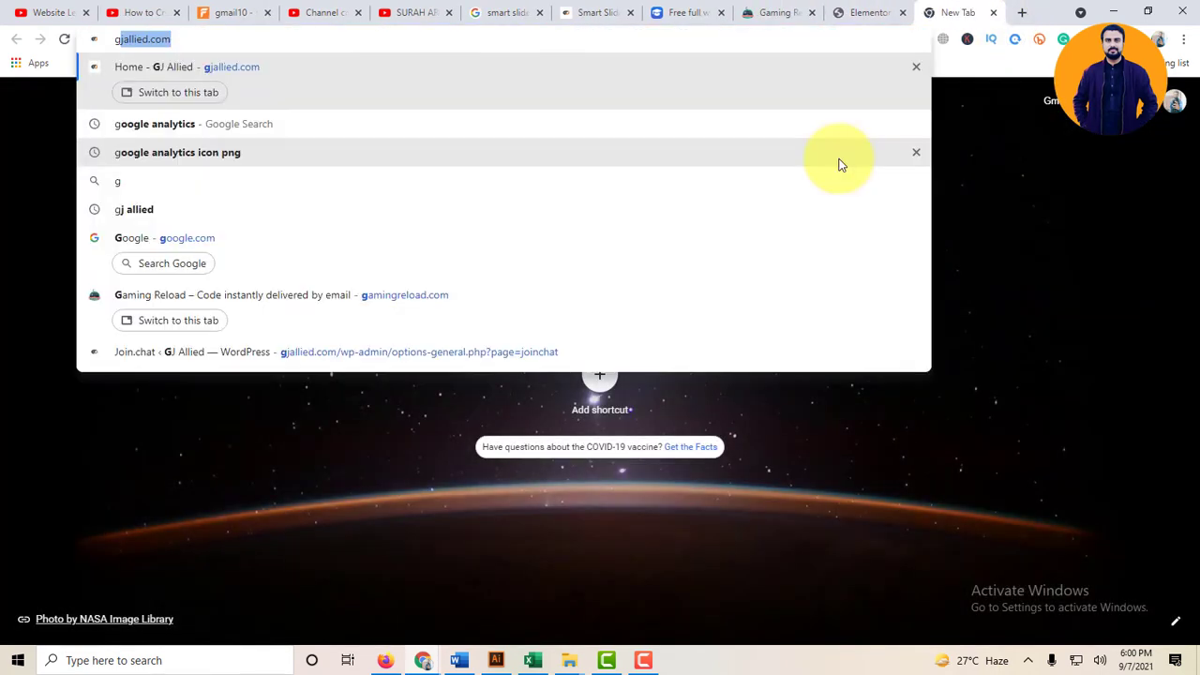
{"action": "key", "text": "Return"}
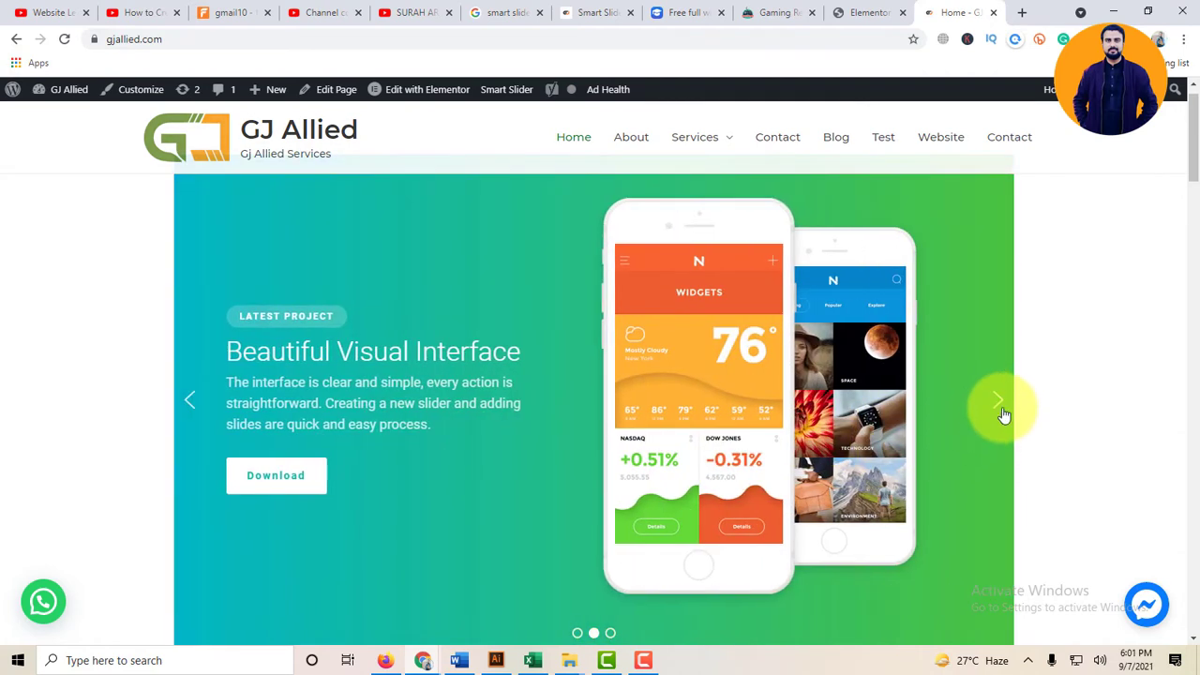
{"action": "left_click", "coordinate": [999, 403]}
{"action": "left_click", "coordinate": [999, 403]}
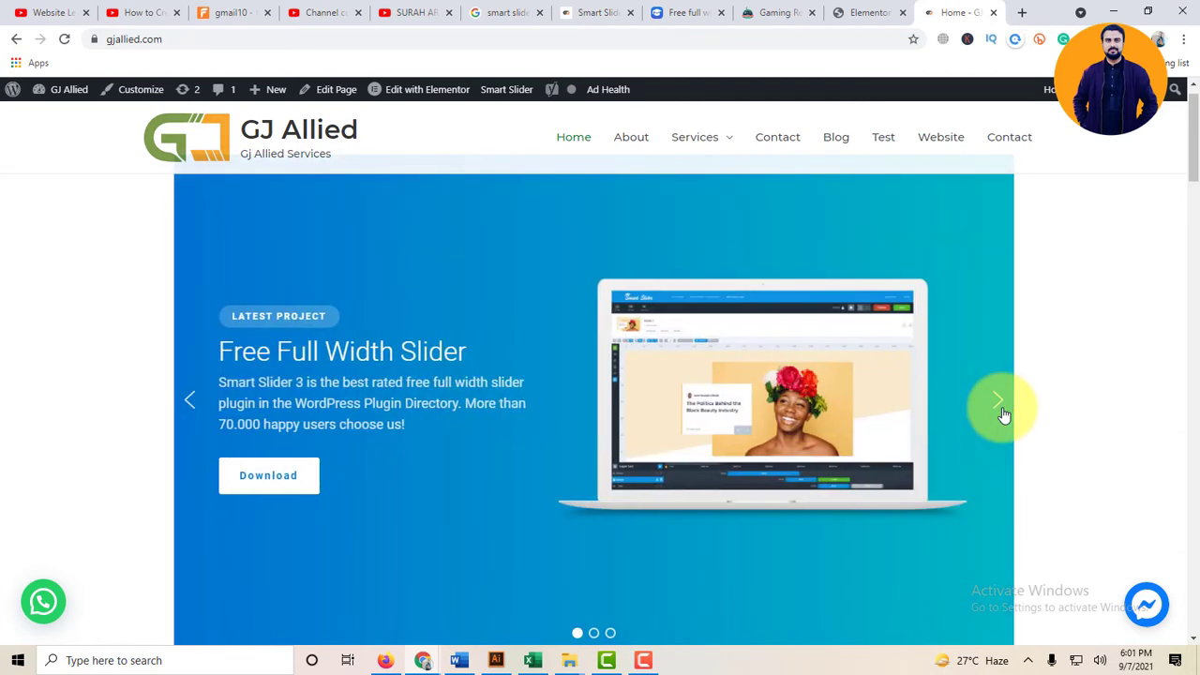
Step: Advance the live home page slider to its second slide and look over the slider section in the Elementor editor
{"action": "left_click", "coordinate": [999, 403]}
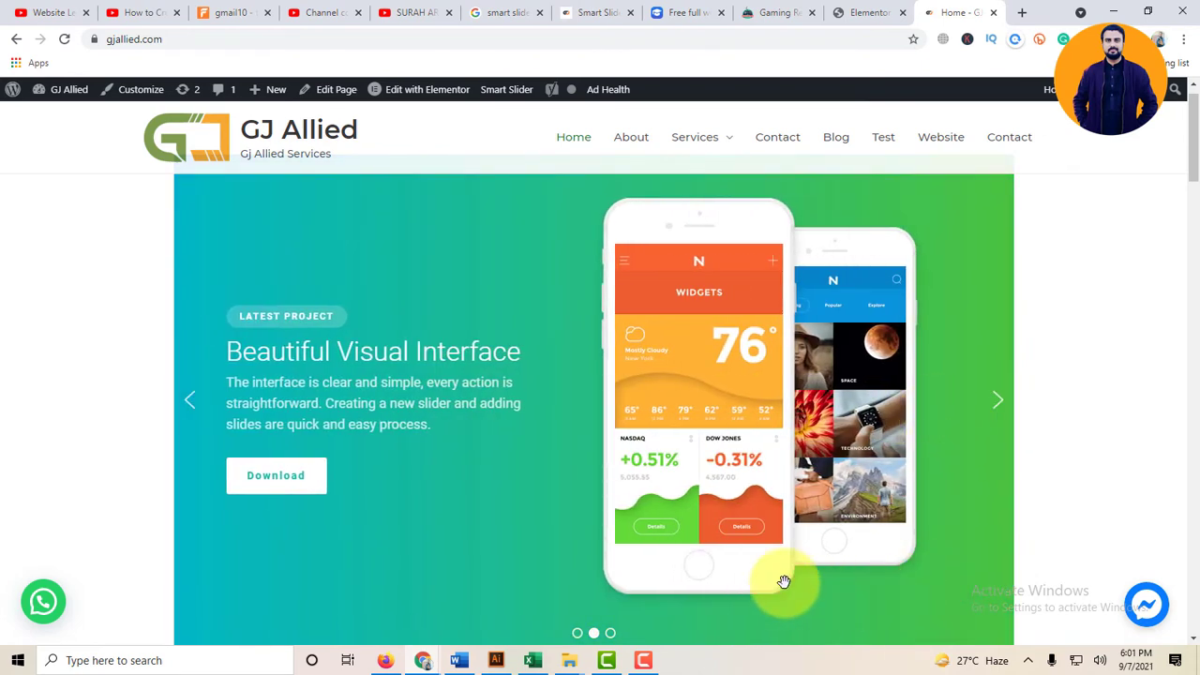
{"action": "left_click", "coordinate": [862, 12]}
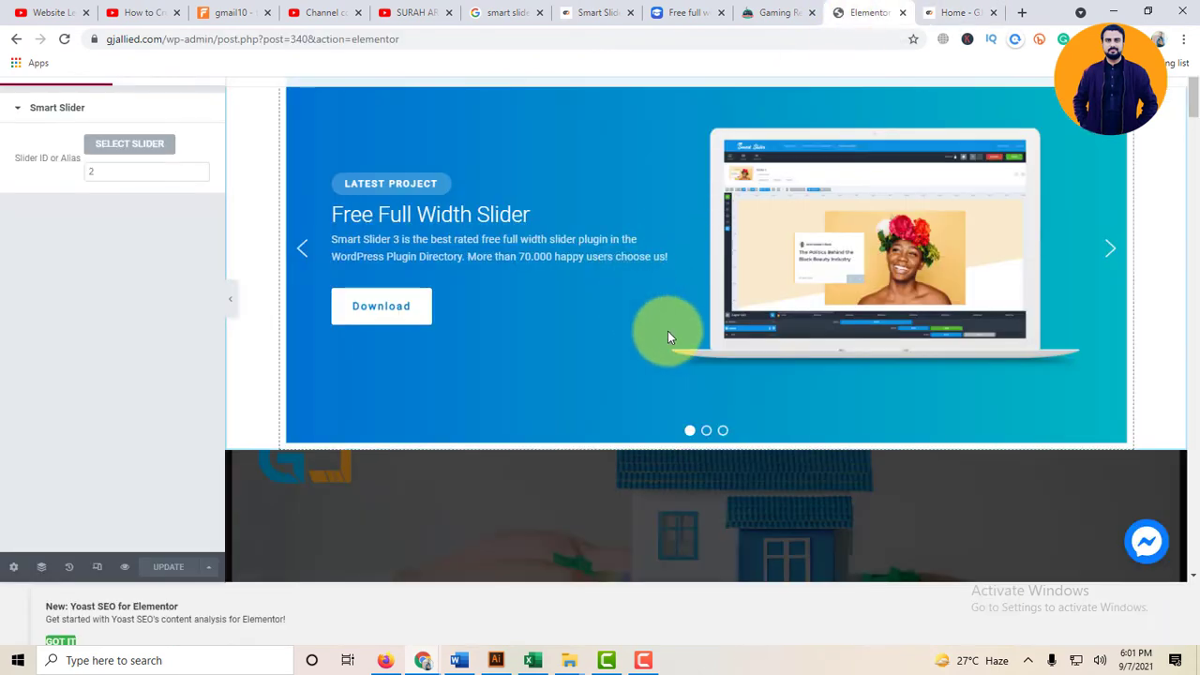
{"action": "scroll", "coordinate": [708, 362], "scroll_direction": "down", "scroll_amount": 2}
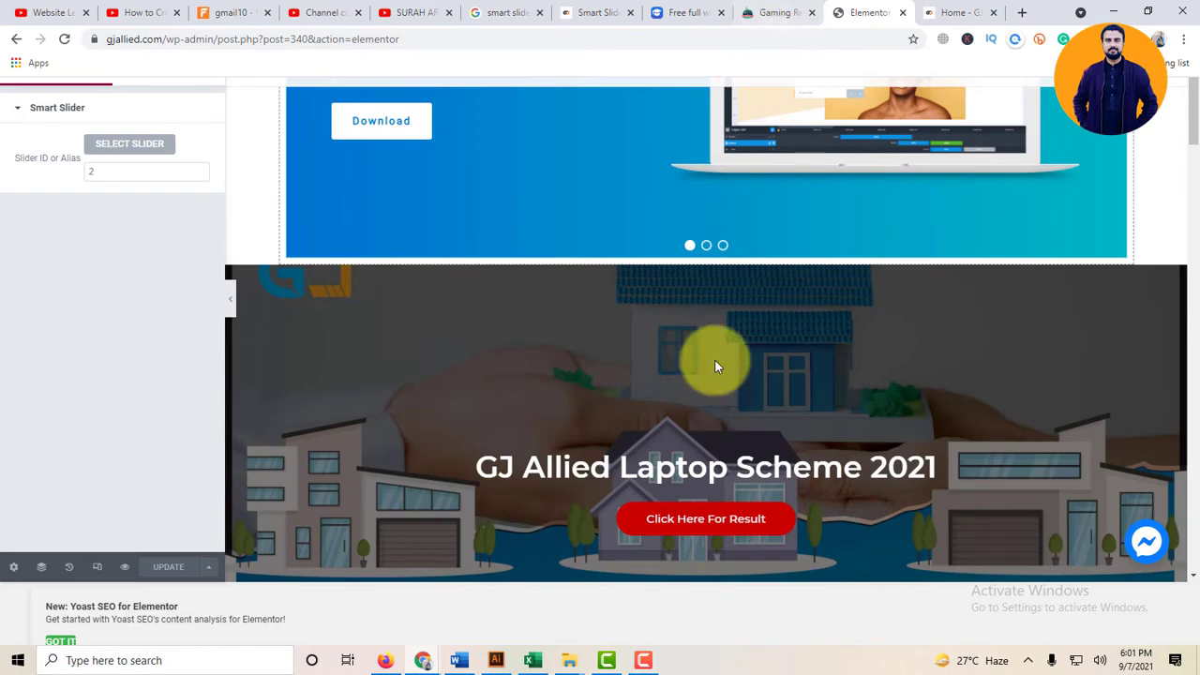
{"action": "scroll", "coordinate": [741, 327], "scroll_direction": "up", "scroll_amount": 3}
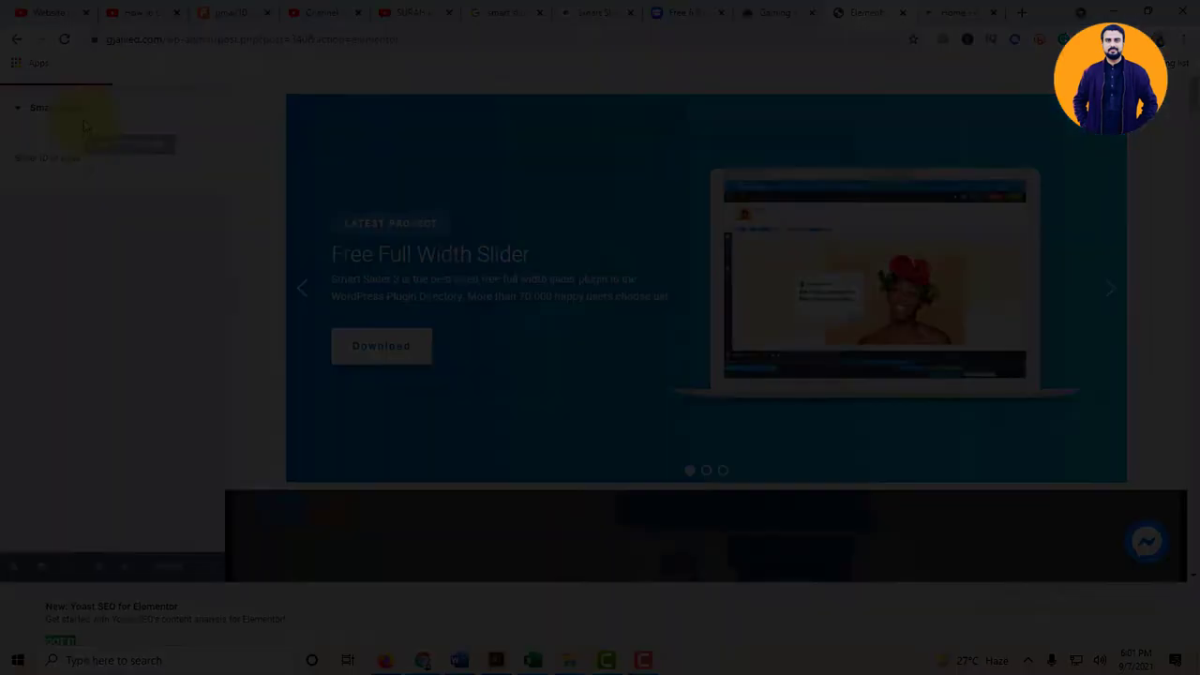
Step: Leave Elementor for the live home page and open Slide 1 of "Demo Slider - Free full width II." for editing in Smart Slider
{"action": "left_click", "coordinate": [16, 38]}
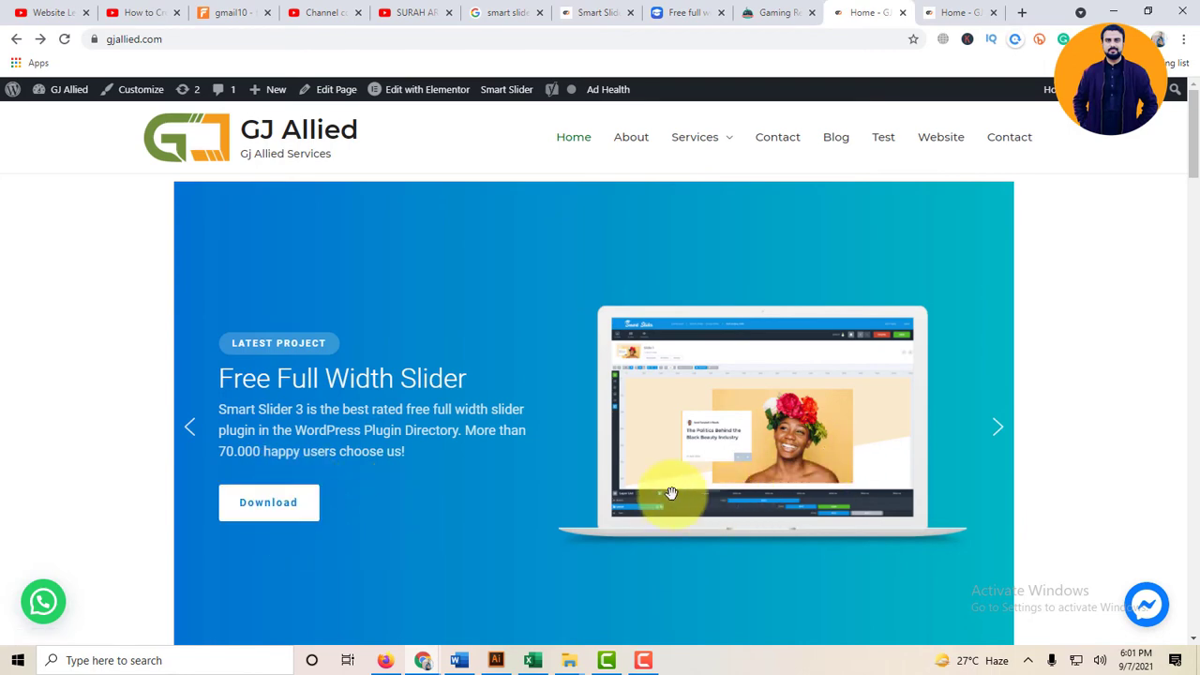
{"action": "scroll", "coordinate": [838, 527], "scroll_direction": "down", "scroll_amount": 5}
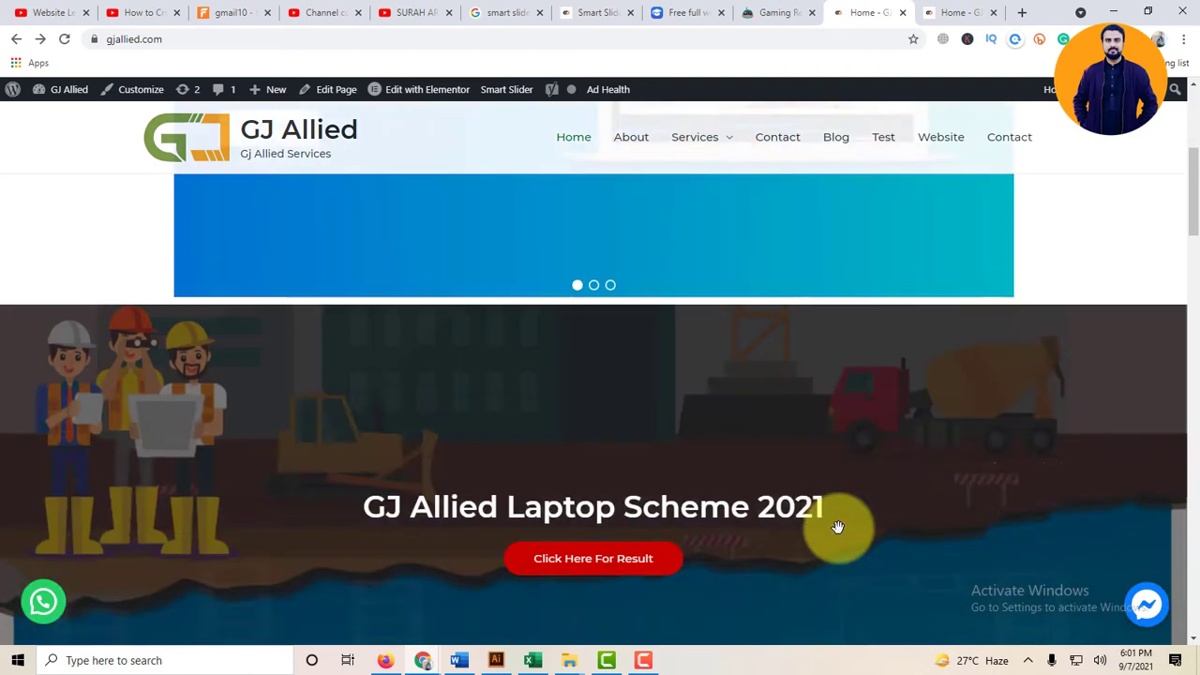
{"action": "scroll", "coordinate": [835, 528], "scroll_direction": "up", "scroll_amount": 5}
{"action": "mouse_move", "coordinate": [502, 91]}
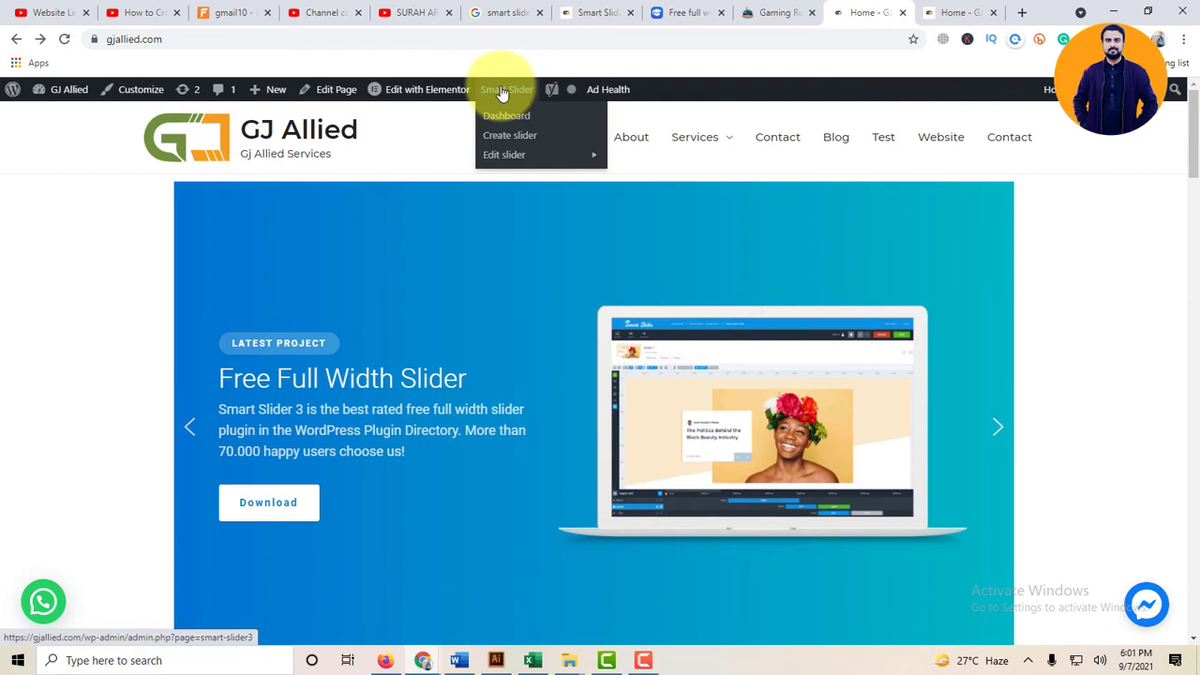
{"action": "mouse_move", "coordinate": [529, 159]}
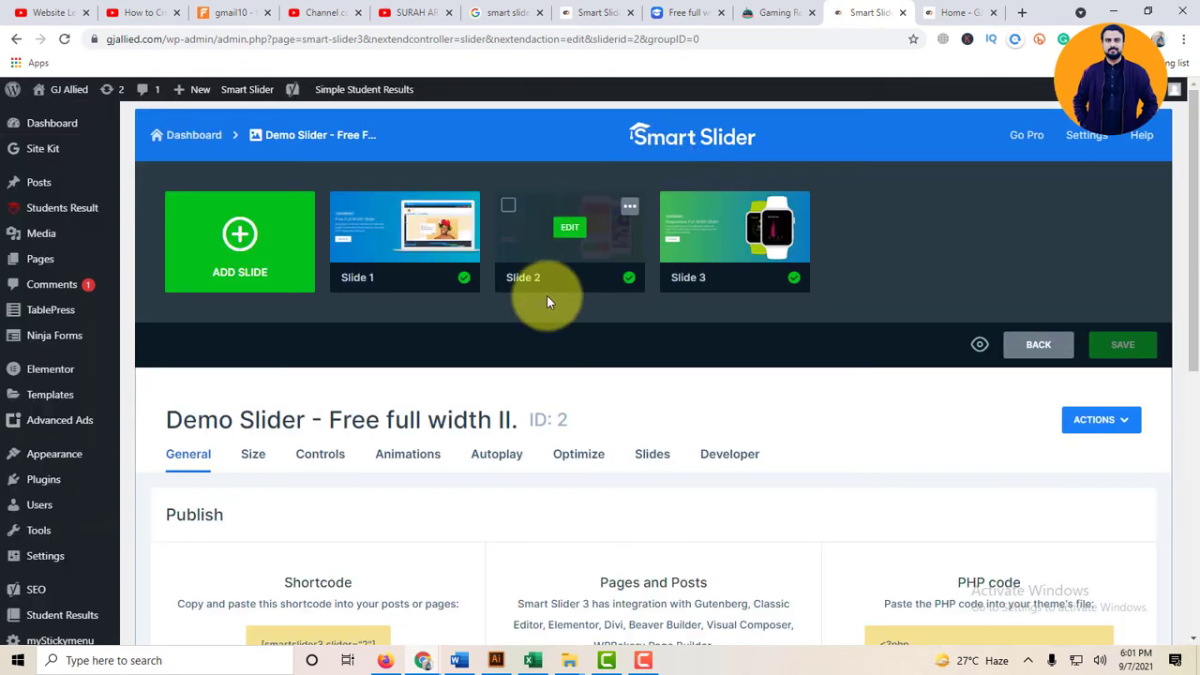
{"action": "scroll", "coordinate": [529, 323], "scroll_direction": "down", "scroll_amount": 3}
{"action": "scroll", "coordinate": [450, 319], "scroll_direction": "up", "scroll_amount": 3}
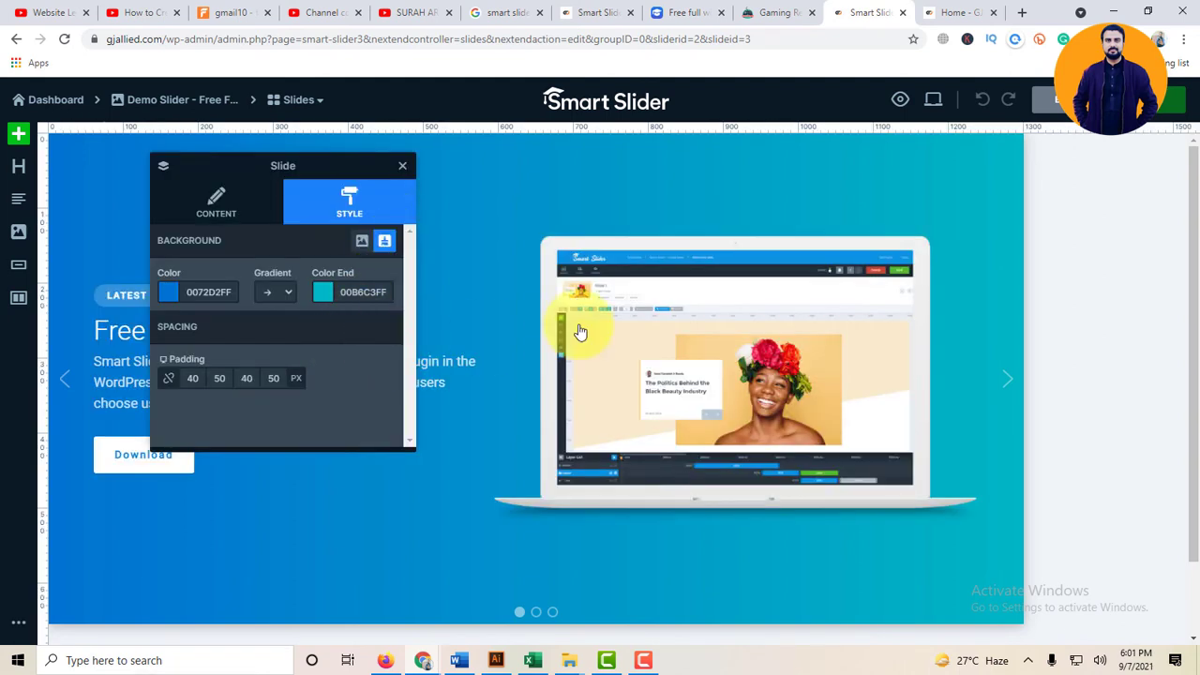
Step: Replace the "Free Full Width Slider" heading text on the slide with "How to change slider"
{"action": "left_click", "coordinate": [674, 348]}
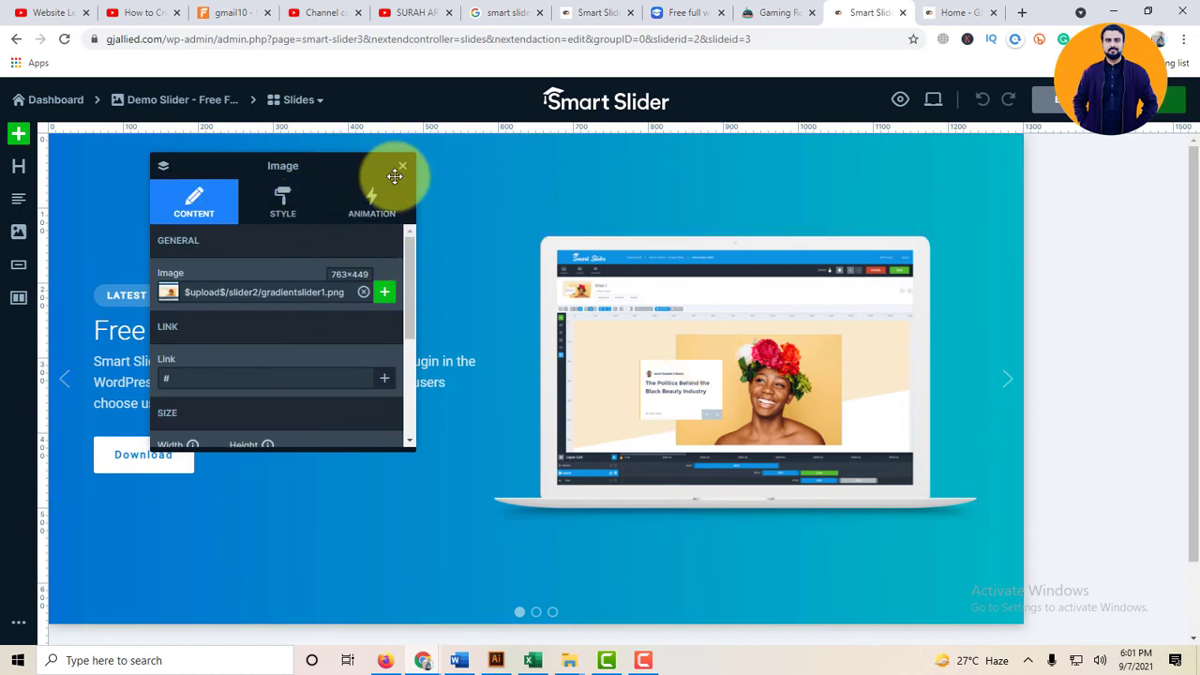
{"action": "left_click", "coordinate": [124, 330]}
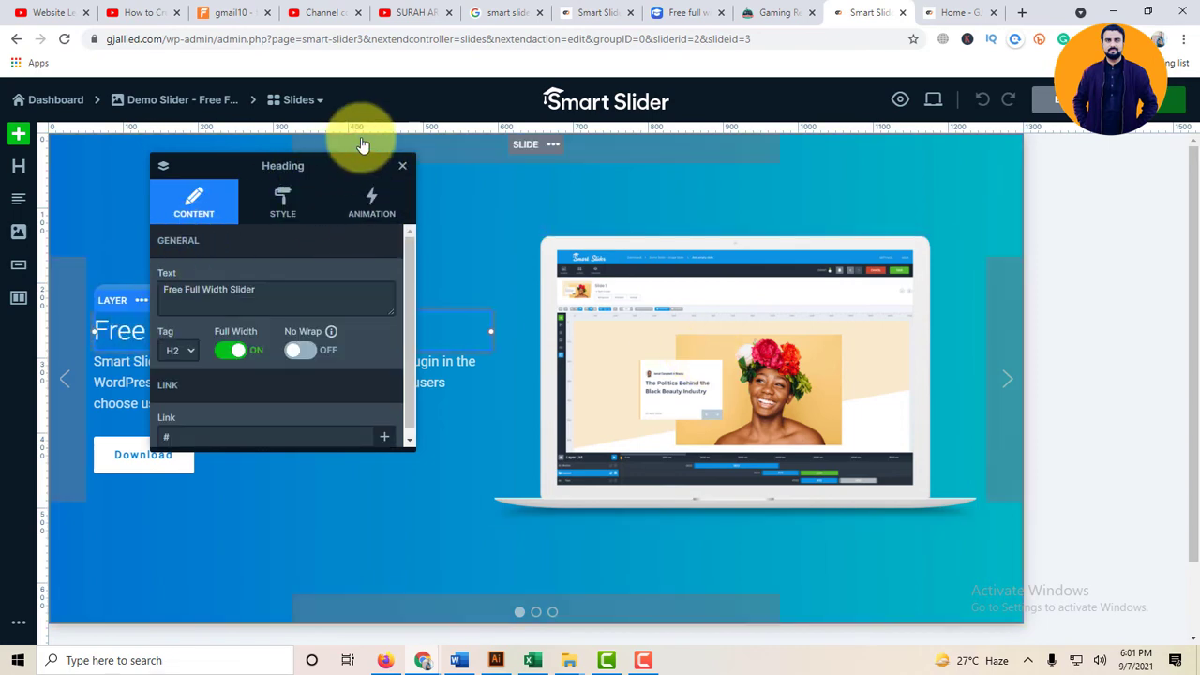
{"action": "left_click_drag", "start_coordinate": [348, 161], "coordinate": [496, 198]}
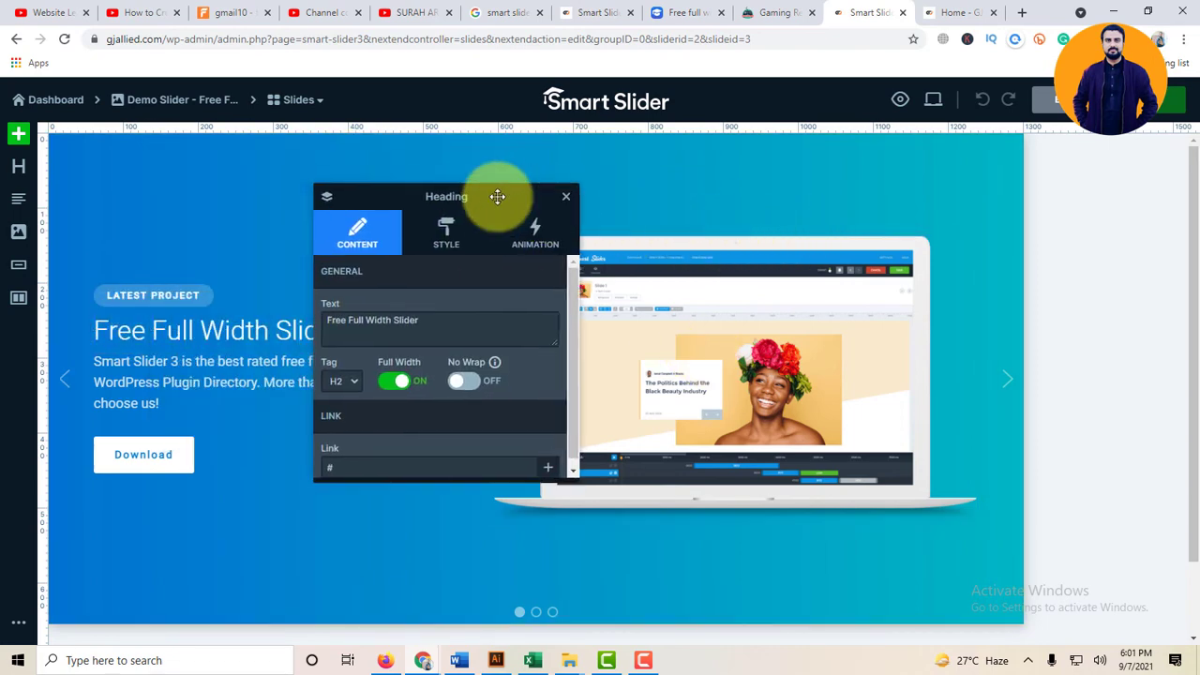
{"action": "left_click", "coordinate": [565, 198]}
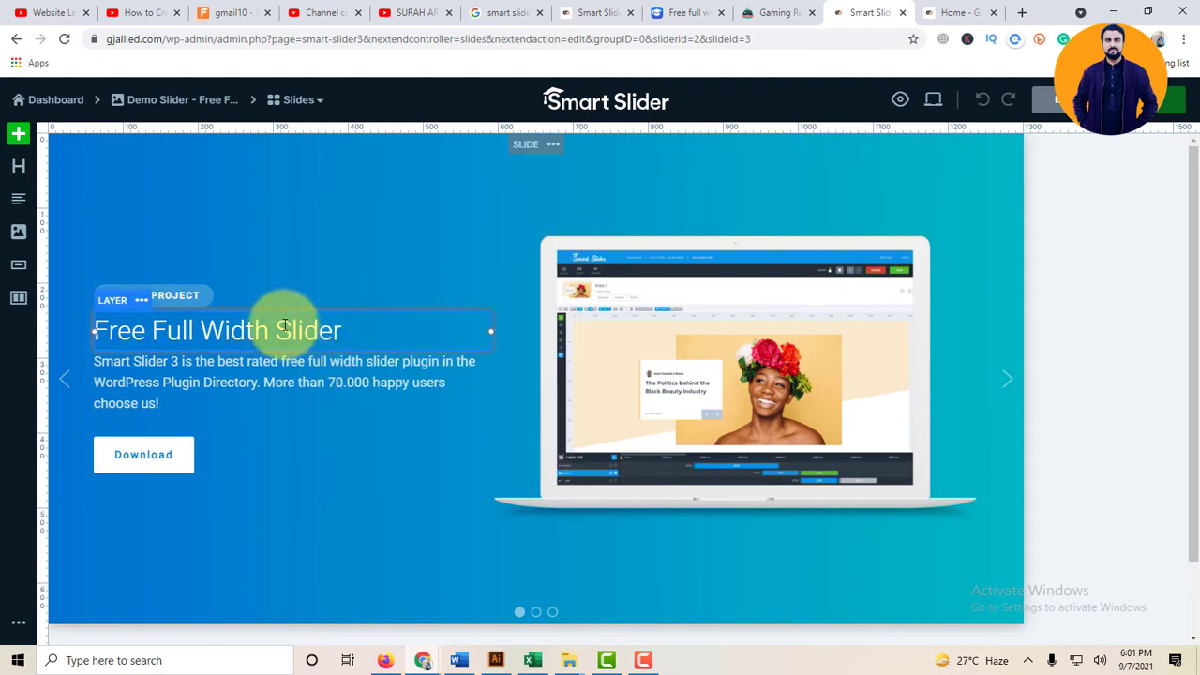
{"action": "left_click", "coordinate": [290, 328]}
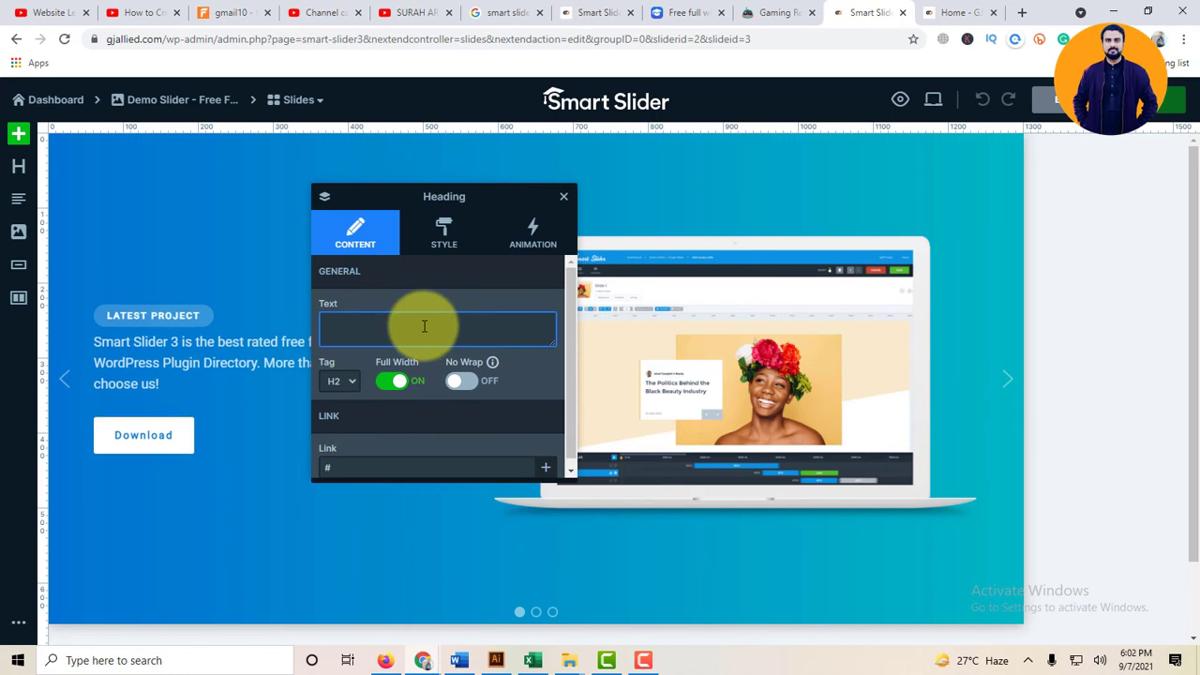
{"action": "type", "text": "How to change slider"}
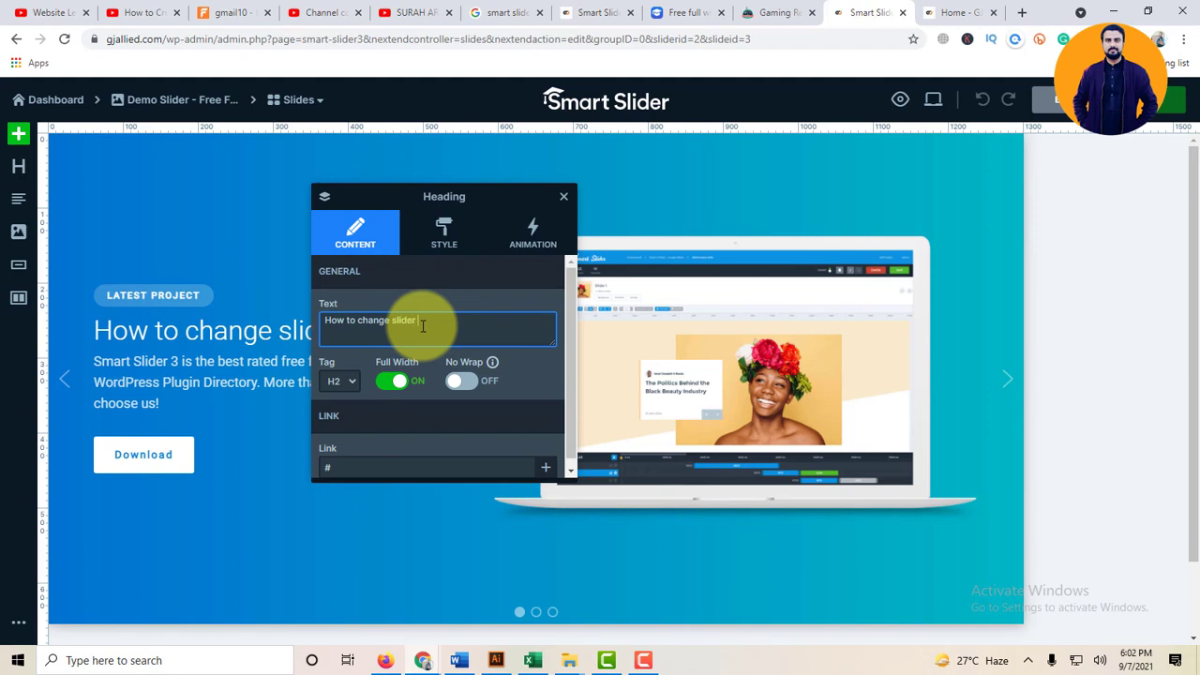
Step: Replace the slide's laptop image with the mosque photo 21cae1dea4f1c4635965f1d5fdf89047.jpg uploaded from the computer, and save the slide
{"action": "left_click", "coordinate": [754, 339]}
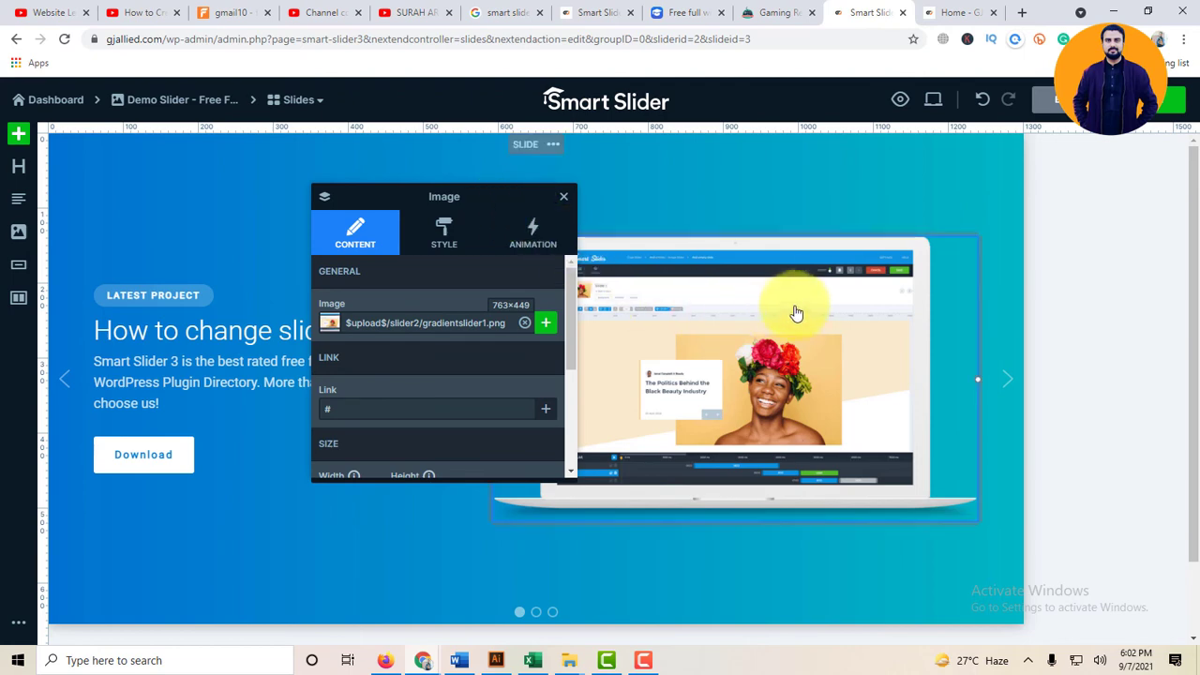
{"action": "left_click_drag", "start_coordinate": [468, 196], "coordinate": [337, 213]}
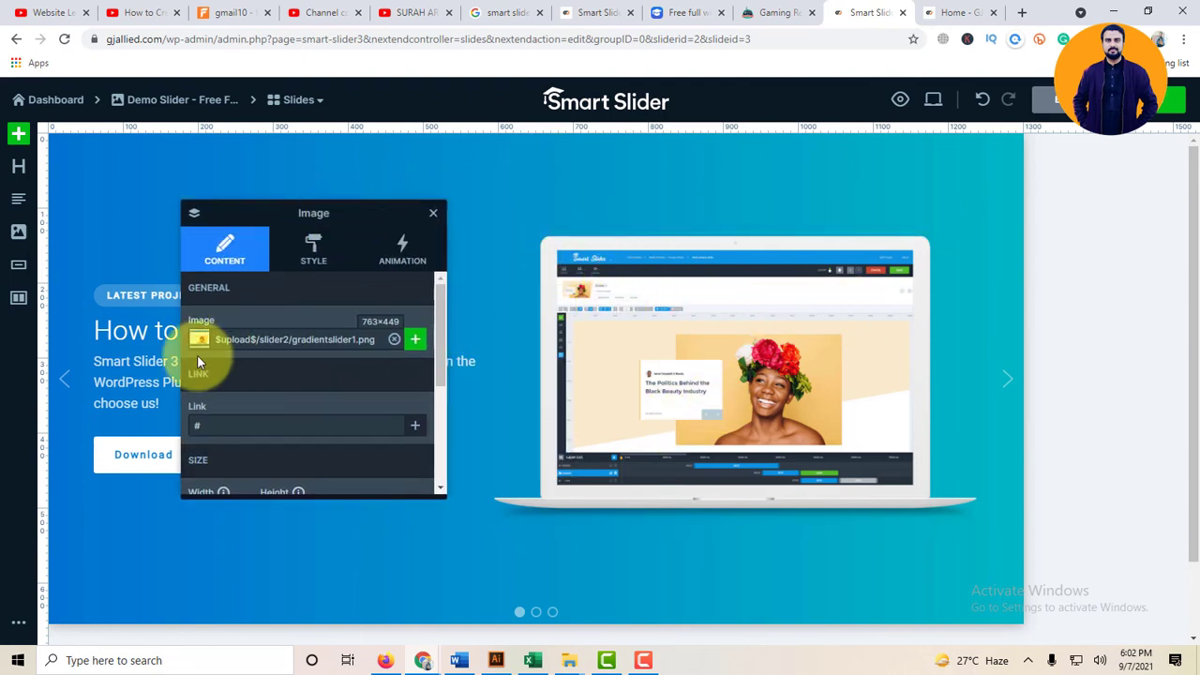
{"action": "left_click", "coordinate": [395, 340]}
{"action": "left_click", "coordinate": [417, 341]}
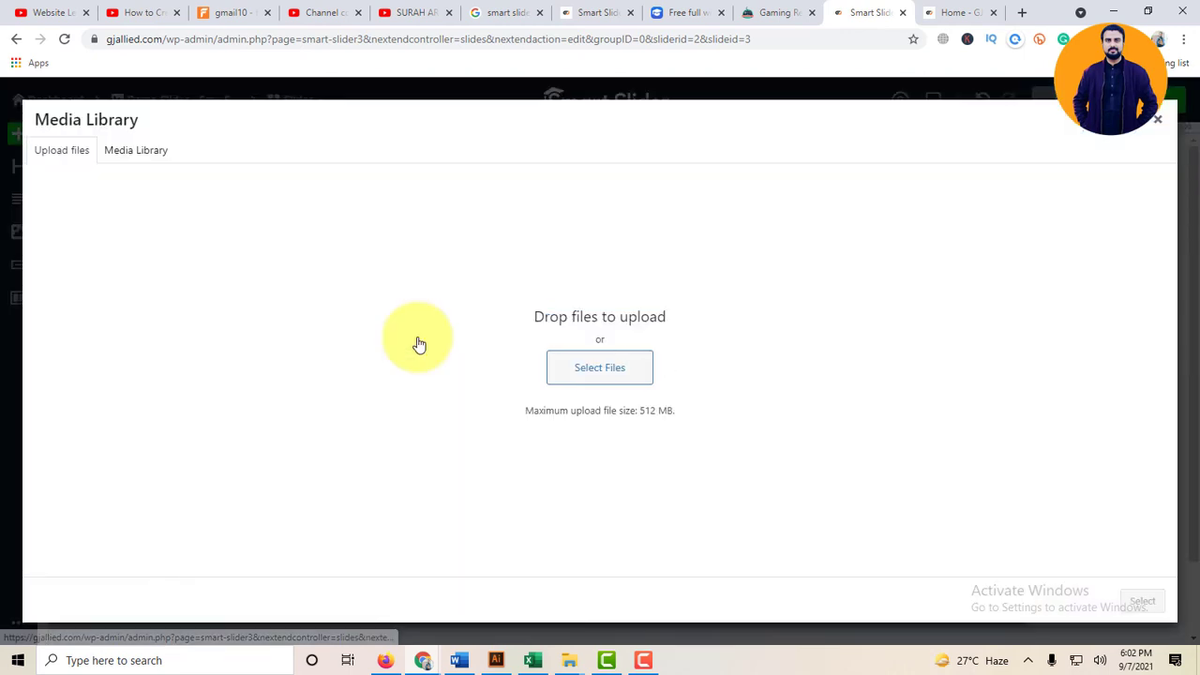
{"action": "left_click", "coordinate": [574, 366]}
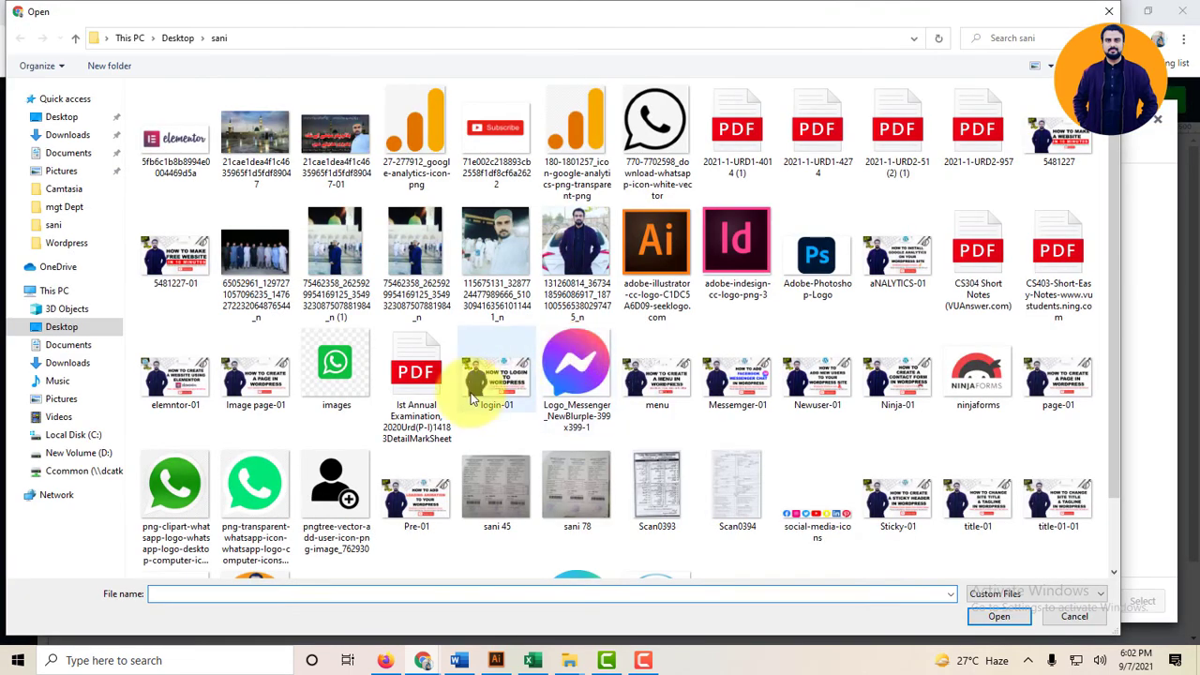
{"action": "scroll", "coordinate": [305, 462], "scroll_direction": "down", "scroll_amount": 1}
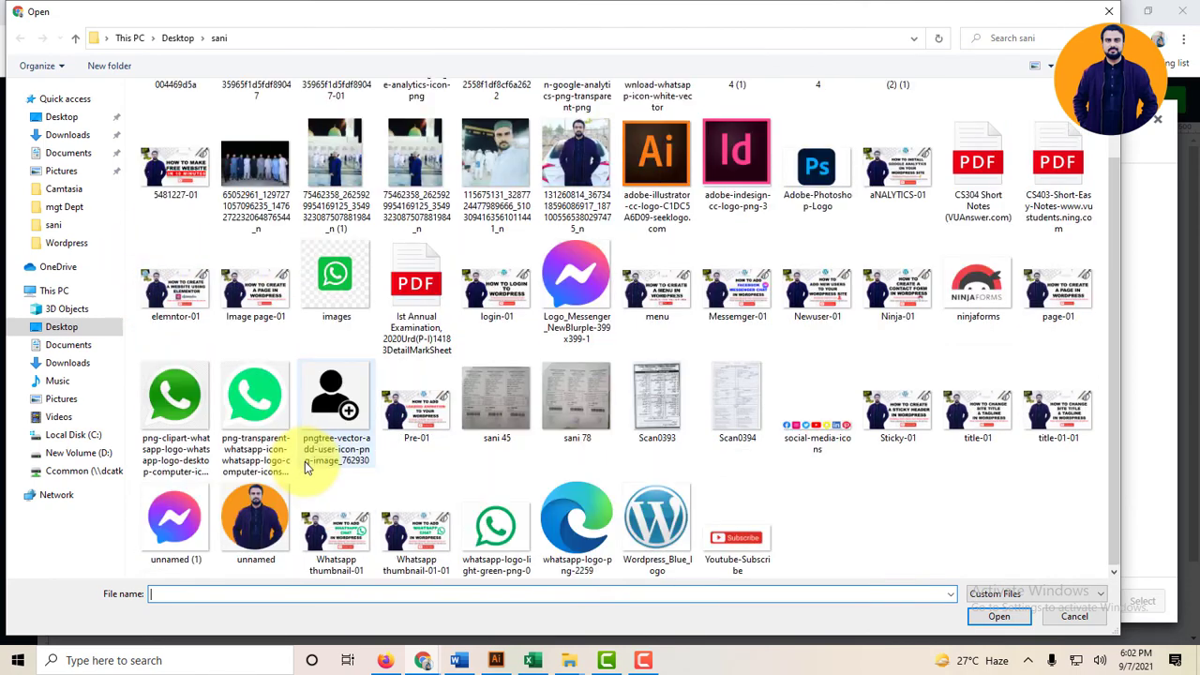
{"action": "scroll", "coordinate": [309, 477], "scroll_direction": "up", "scroll_amount": 1}
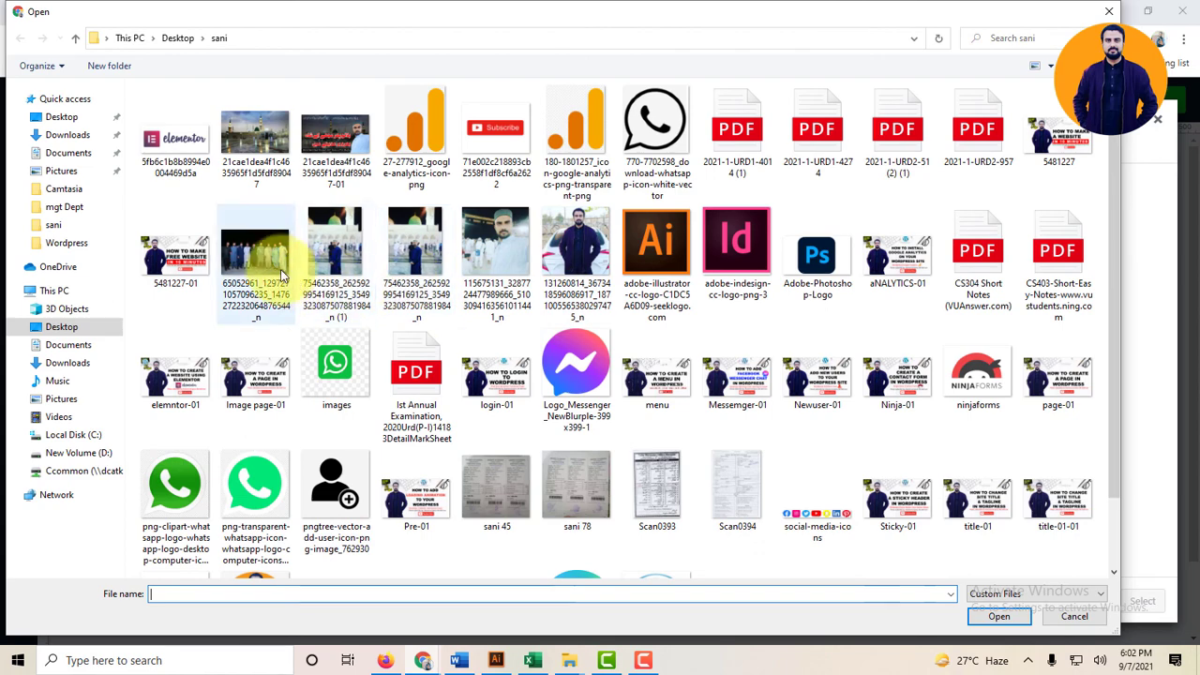
{"action": "double_click", "coordinate": [264, 156]}
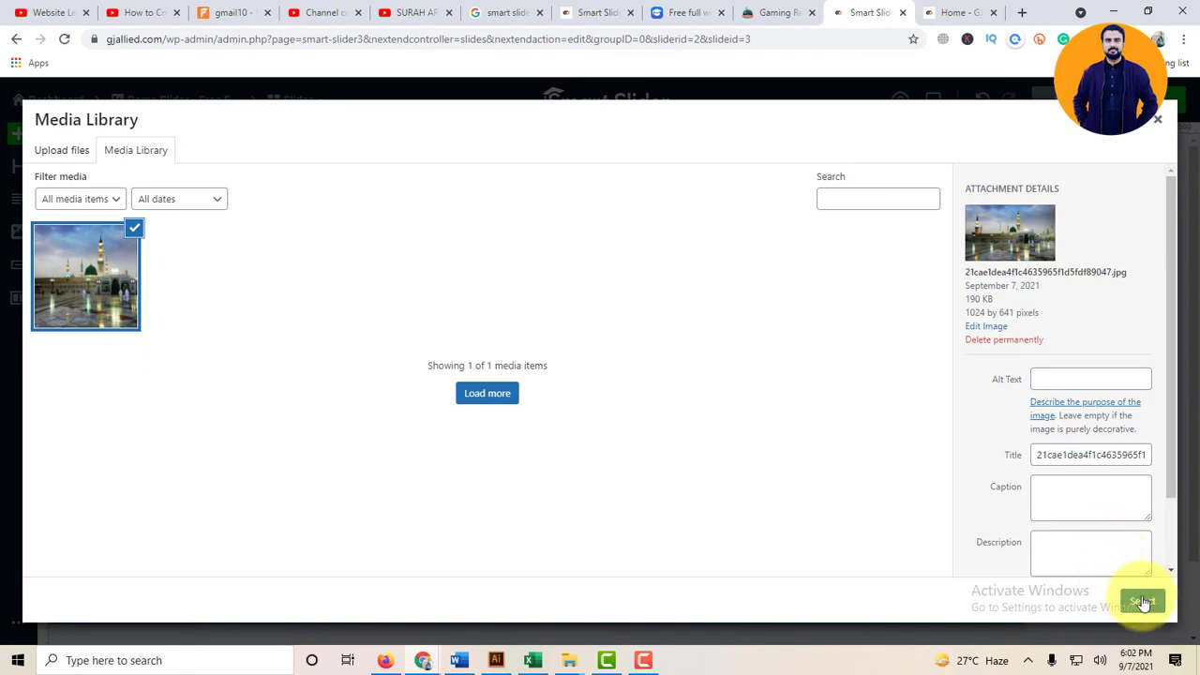
{"action": "left_click", "coordinate": [1142, 601]}
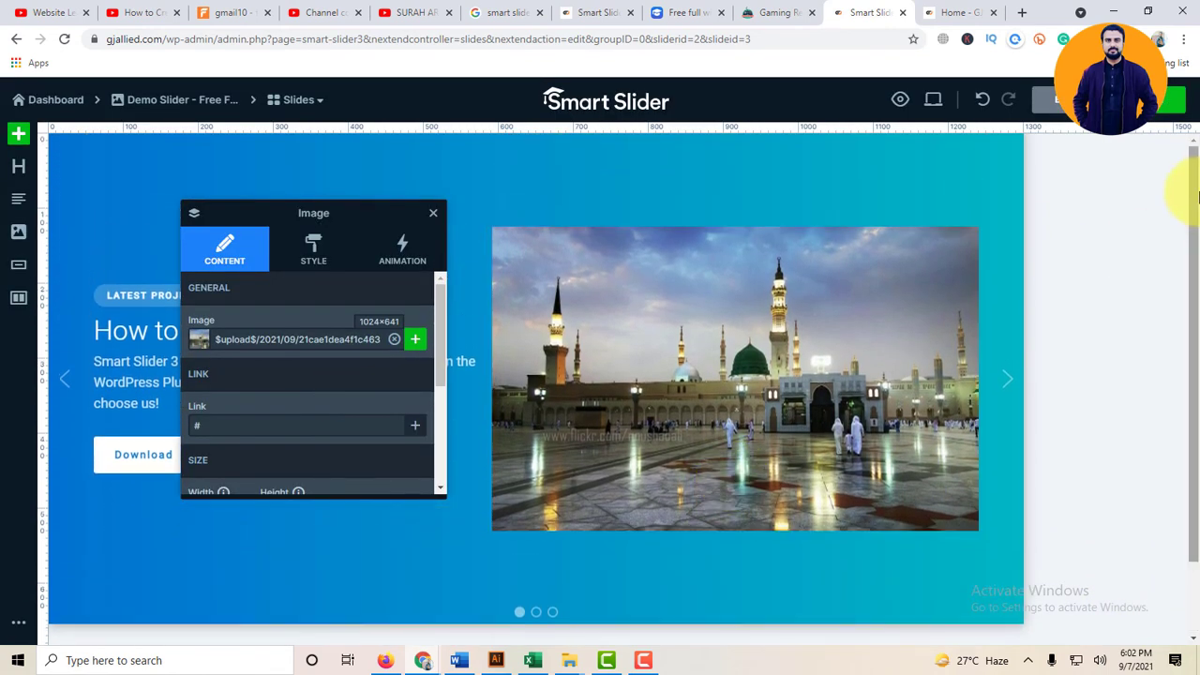
{"action": "left_click", "coordinate": [1160, 111]}
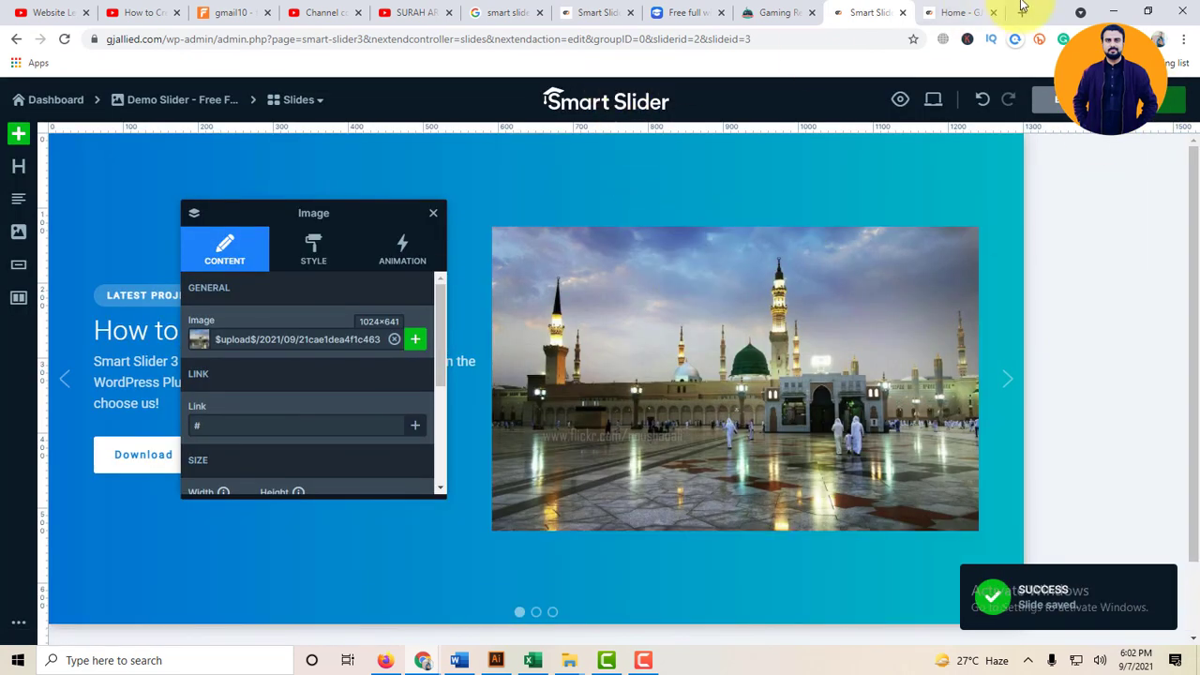
Step: Reload the live gjallied.com home page and check the slider's first slide for the new heading and image
{"action": "left_click", "coordinate": [949, 10]}
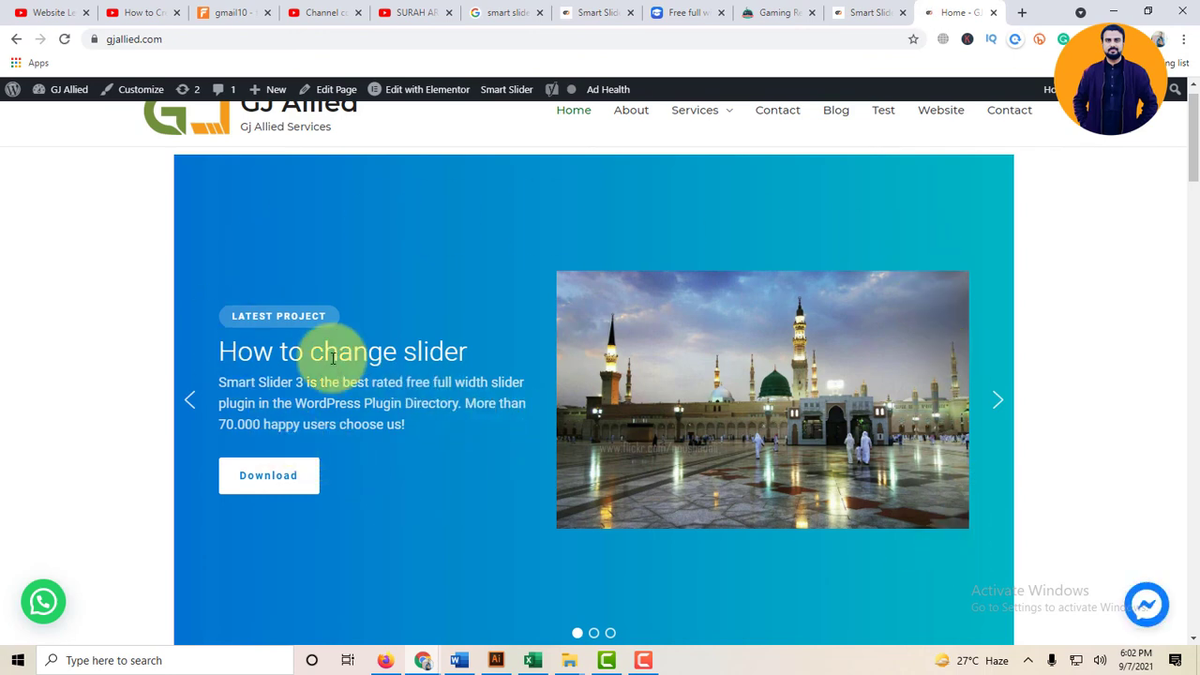
{"action": "scroll", "coordinate": [333, 358], "scroll_direction": "down", "scroll_amount": 3}
{"action": "scroll", "coordinate": [333, 358], "scroll_direction": "up", "scroll_amount": 4}
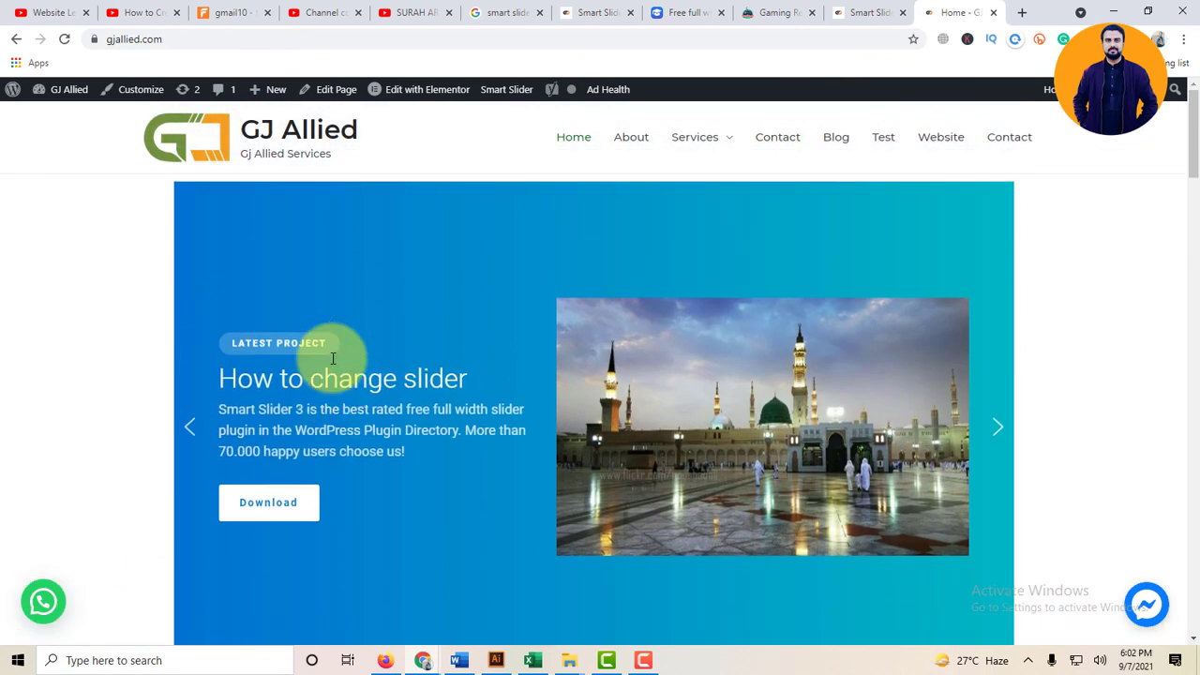